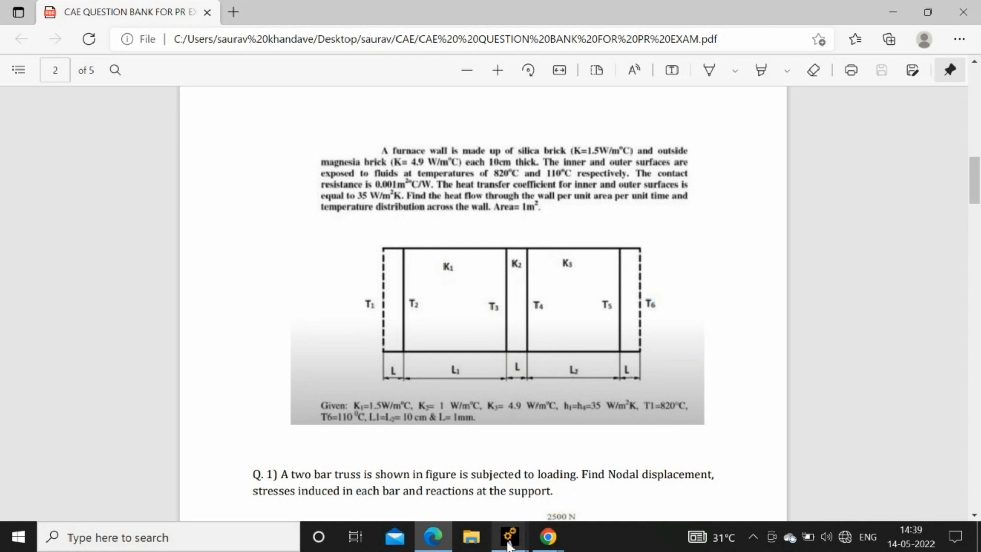
Step: Switch to Ansys Mechanical APDL and set the GUI filtering preferences to the Thermal discipline
mouse_move(509, 542)
click(556, 475)
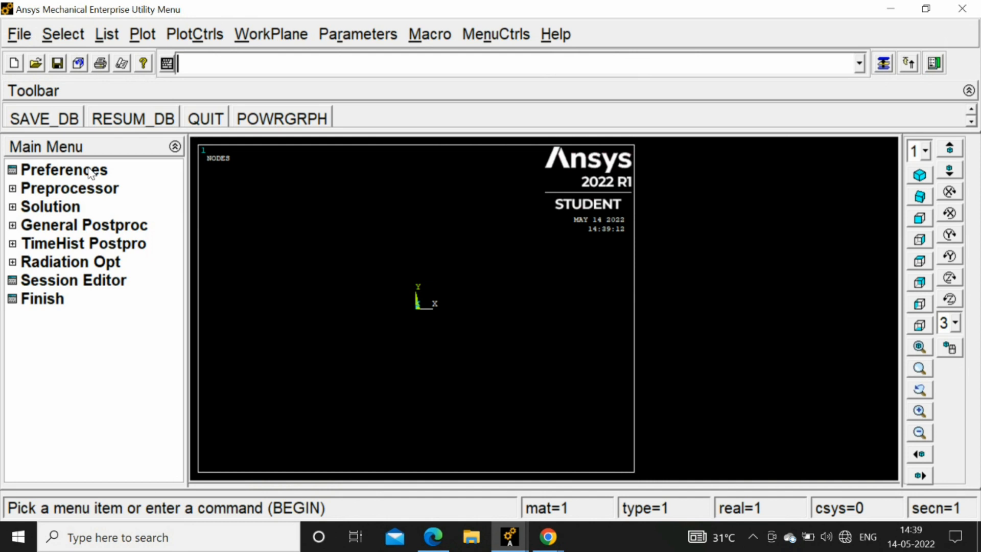
click(90, 172)
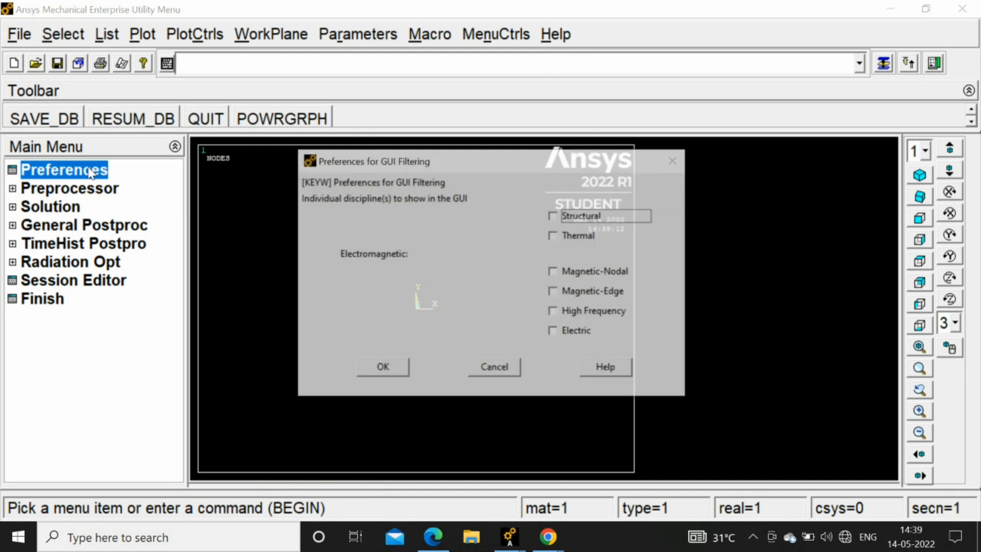
click(554, 236)
click(383, 367)
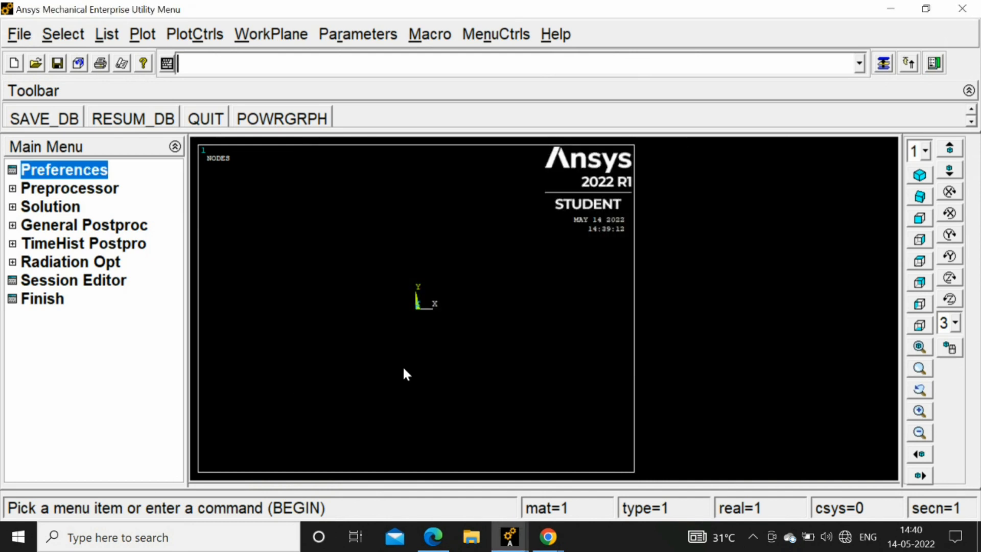
Step: Add the Link element 3D conduction 33 as element type 1
click(64, 190)
click(73, 212)
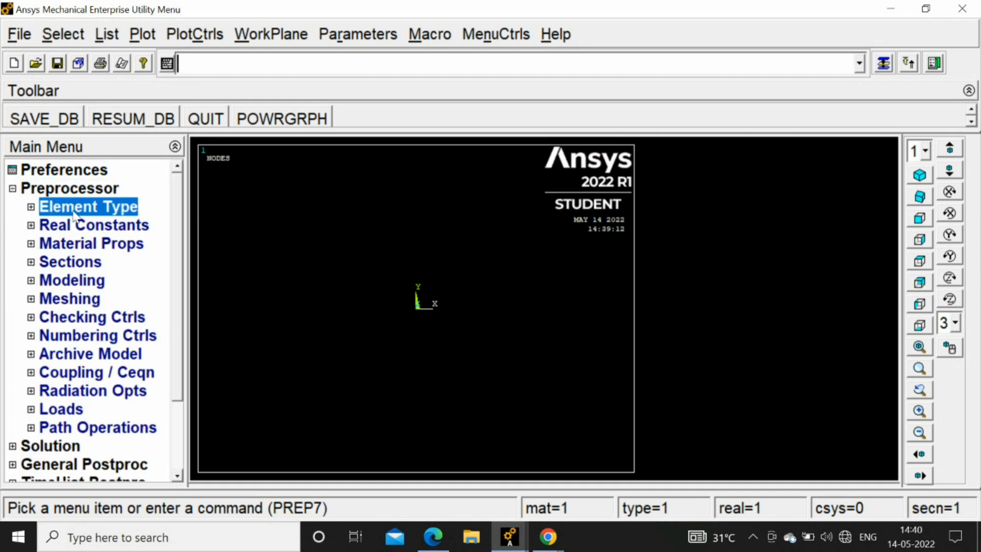
click(78, 225)
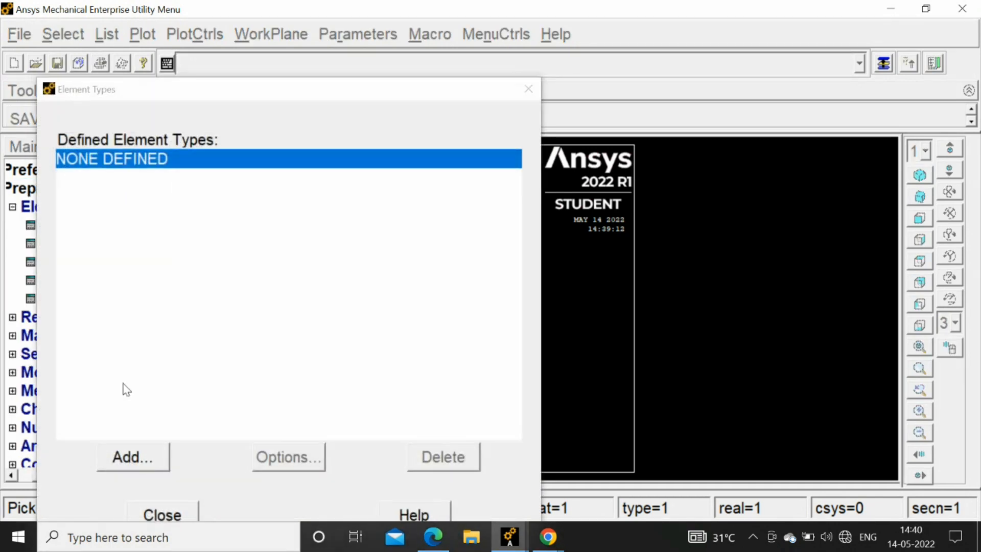
click(125, 469)
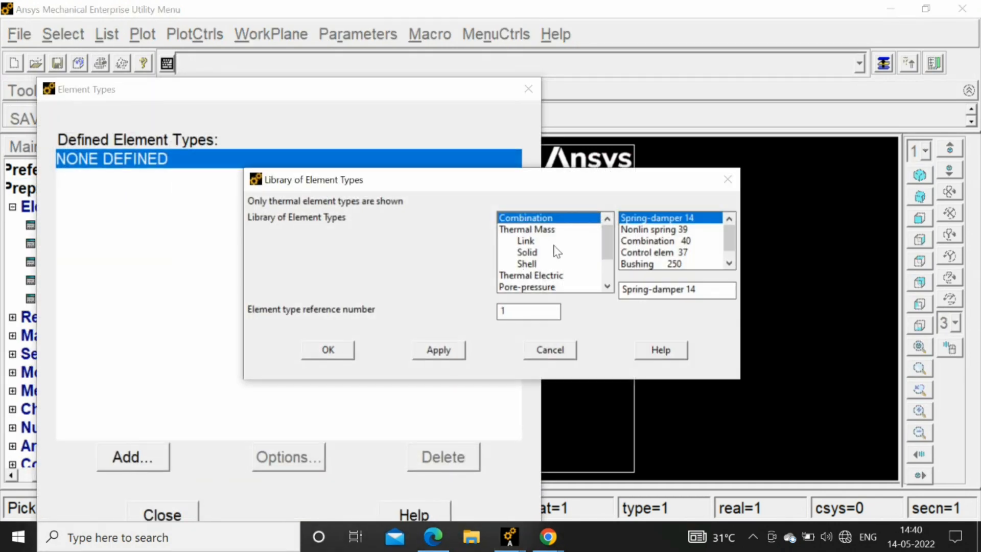
click(545, 242)
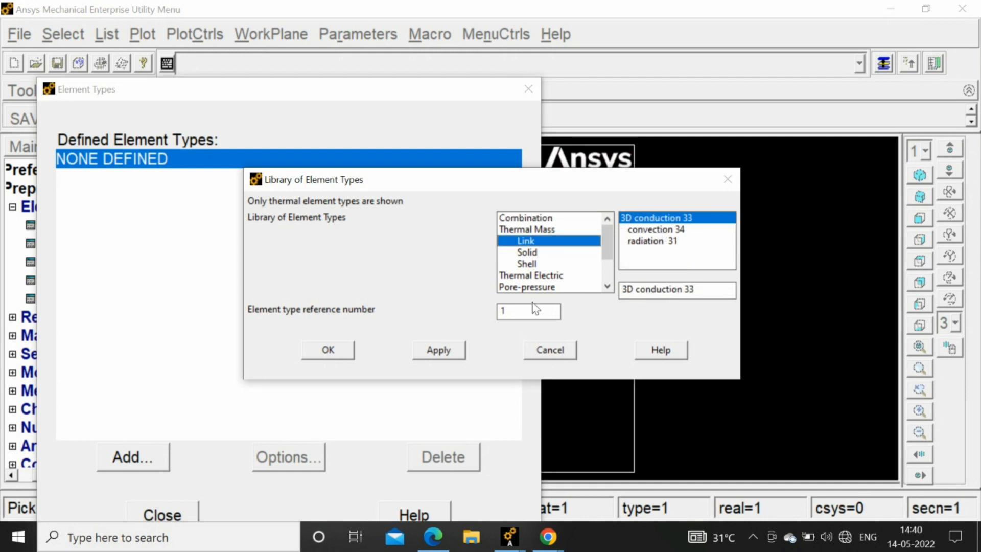
click(338, 348)
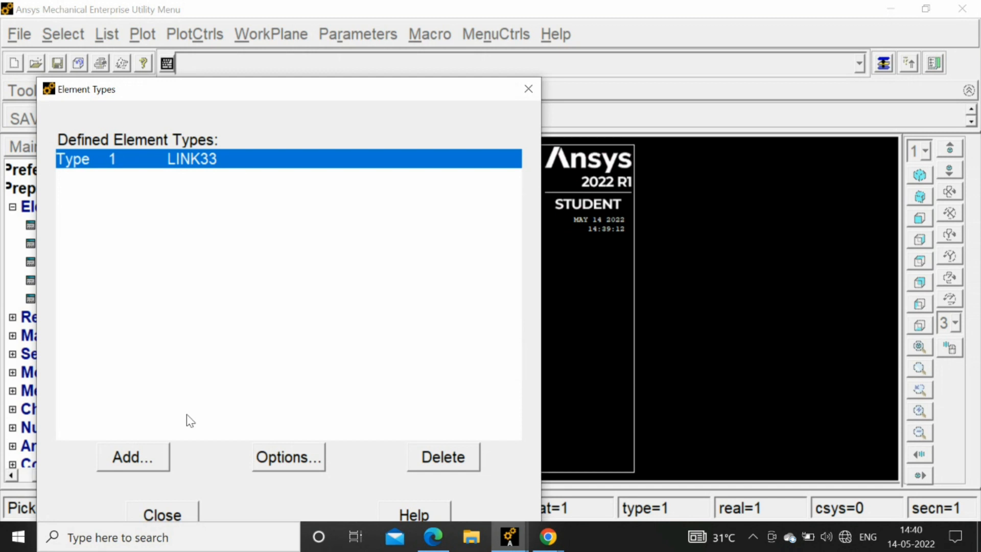
Step: Add the Link element convection 34 as element type 2 and finish defining element types
click(148, 452)
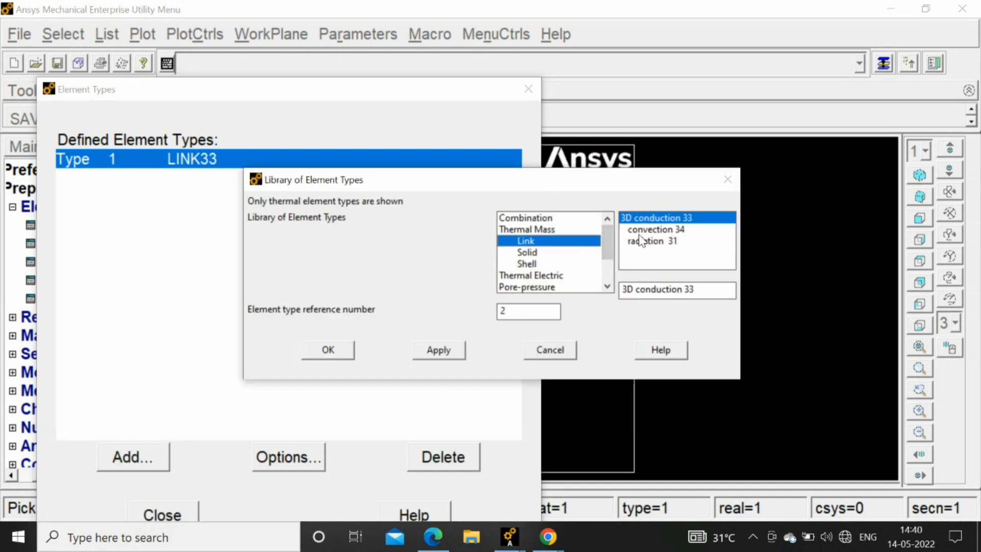
click(639, 231)
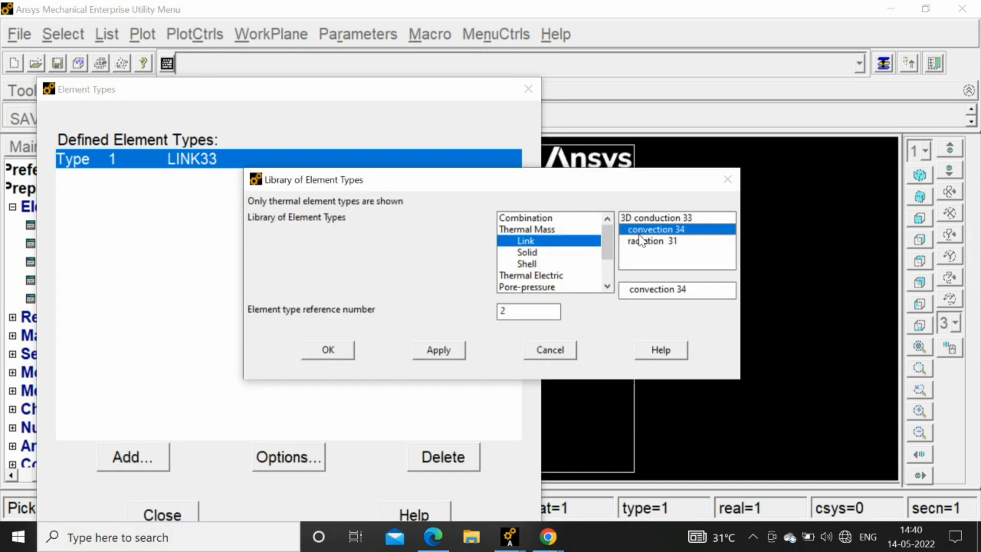
click(330, 350)
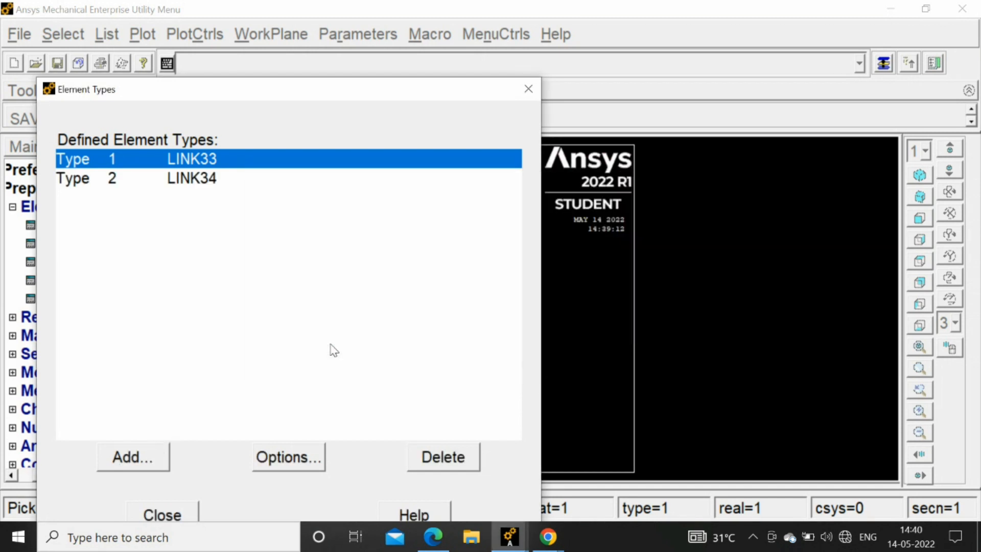
click(181, 511)
Step: Define real constant set 1 for LINK33 with a cross-sectional area of 1
click(110, 315)
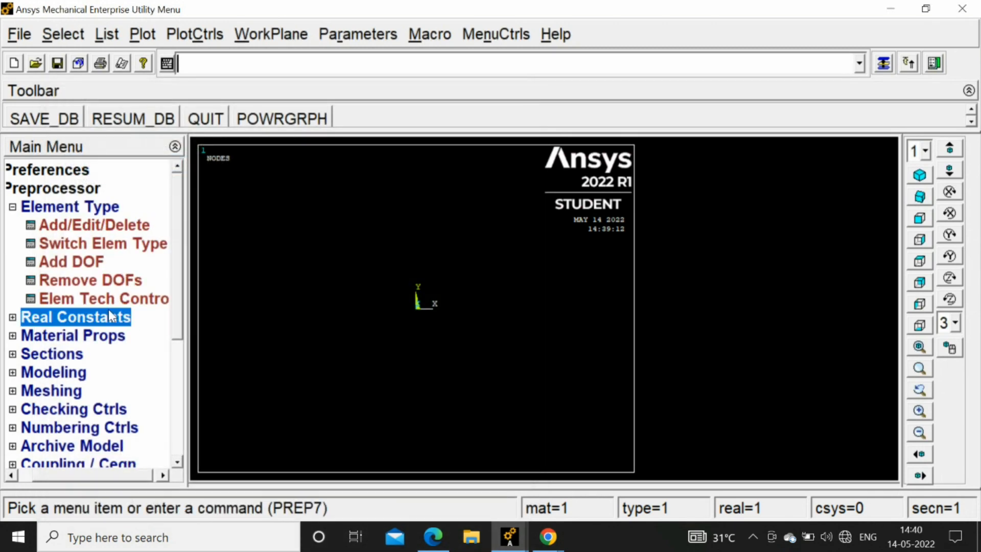
click(102, 247)
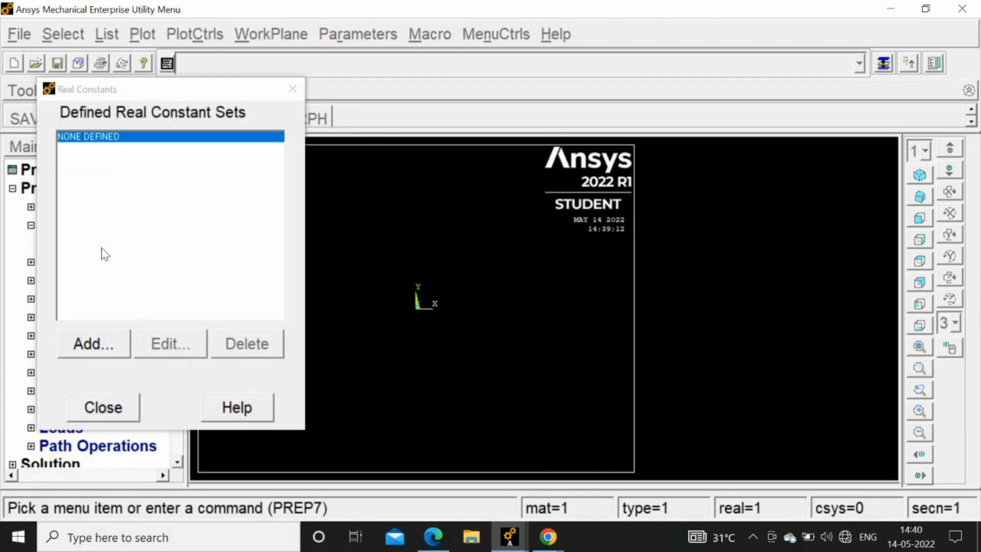
click(100, 346)
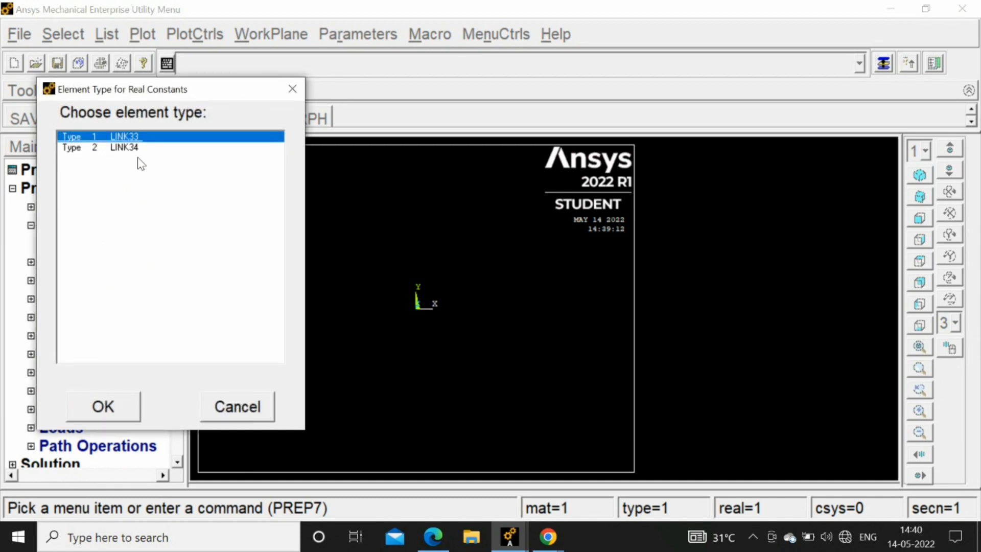
click(120, 397)
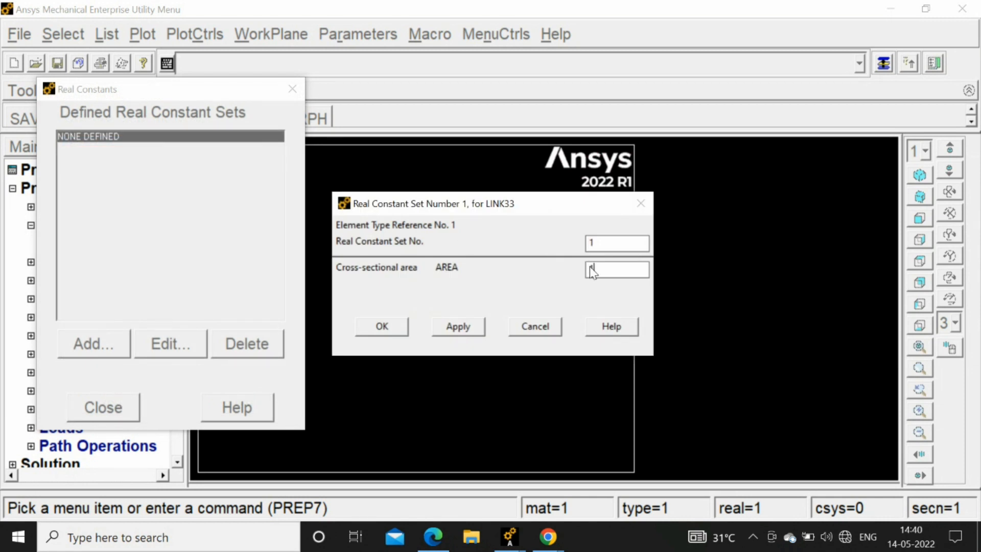
text(1)
click(401, 327)
Step: Define real constant set 2 for LINK34 with a convection surface area of 2, and finish the real constants
click(98, 351)
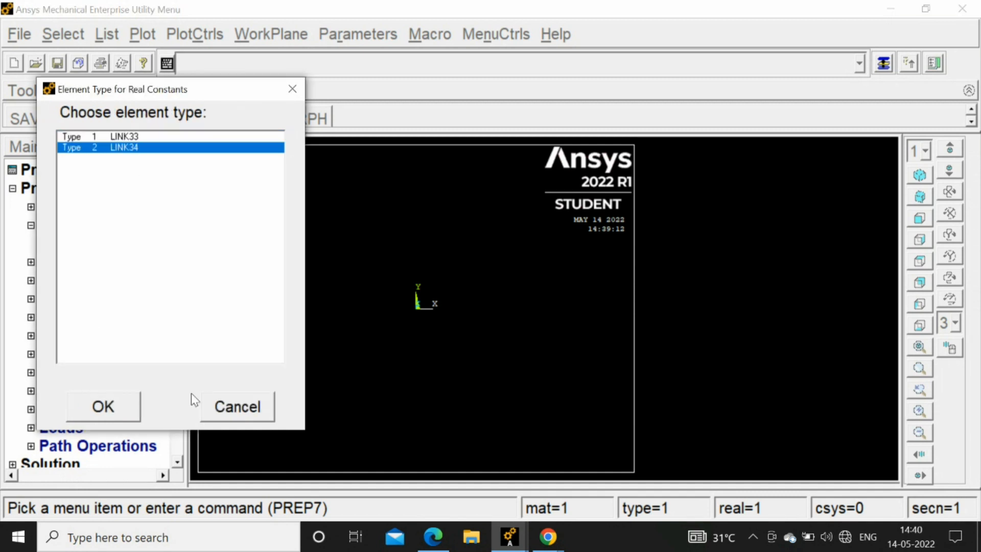
click(128, 406)
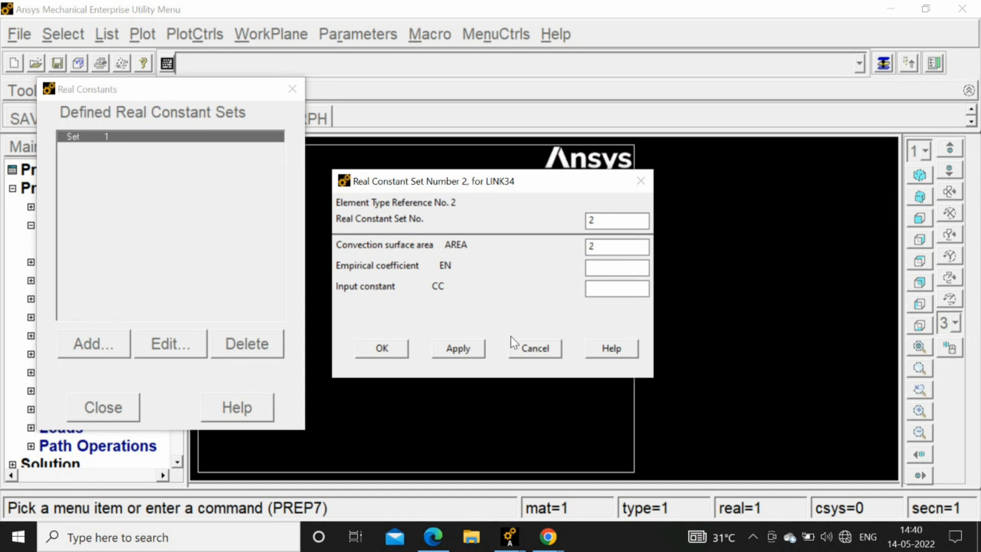
click(393, 348)
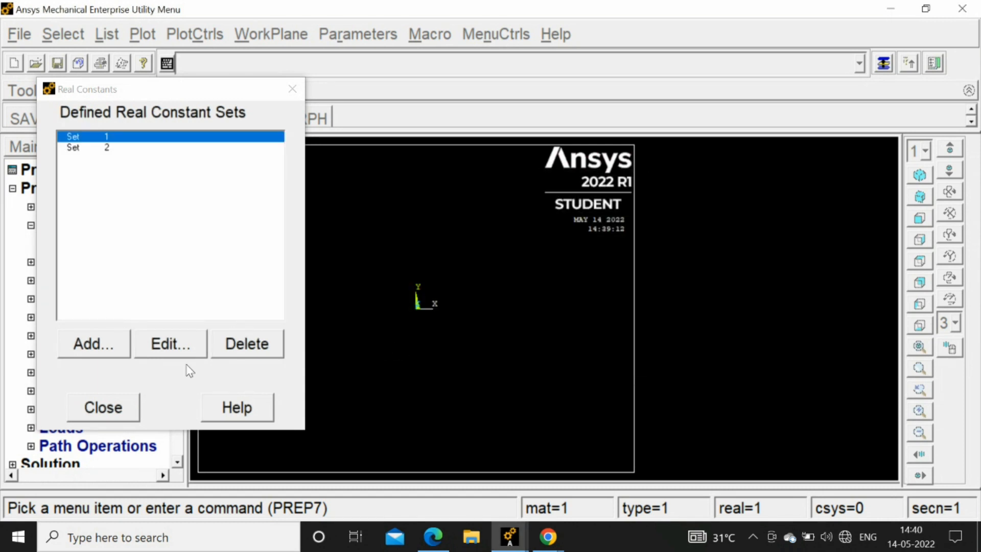
click(122, 406)
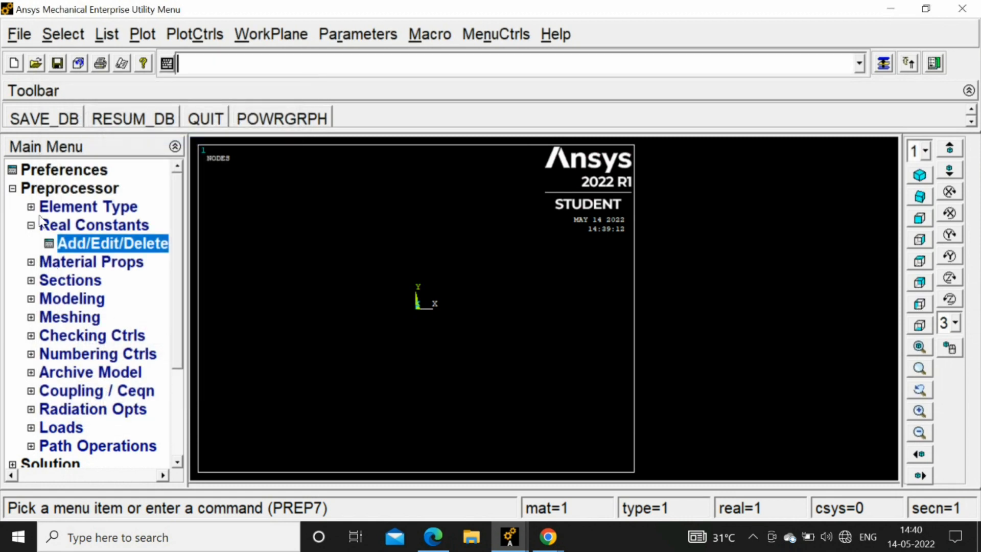
Step: Define an isotropic thermal conductivity KXX of 1.5 for material model 1
click(12, 188)
click(12, 189)
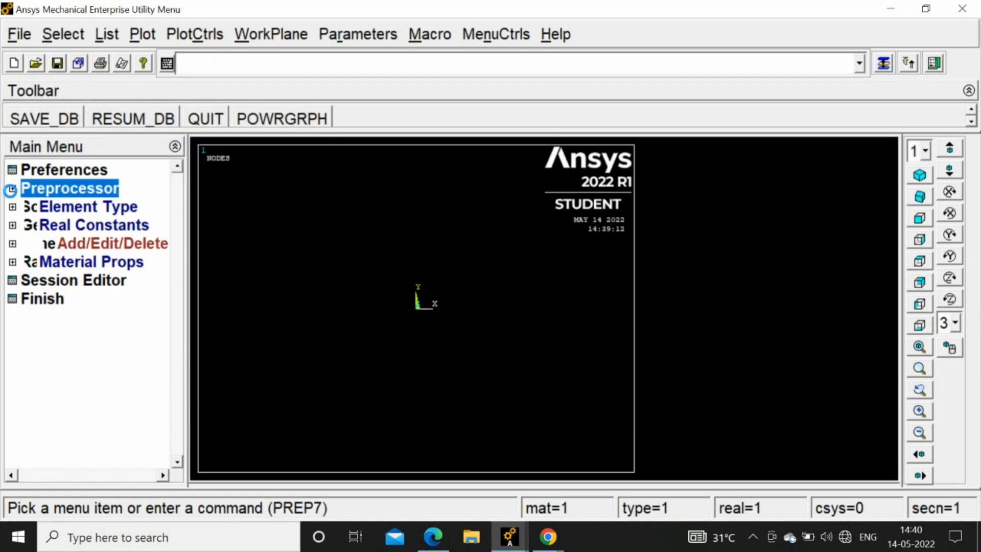
click(31, 262)
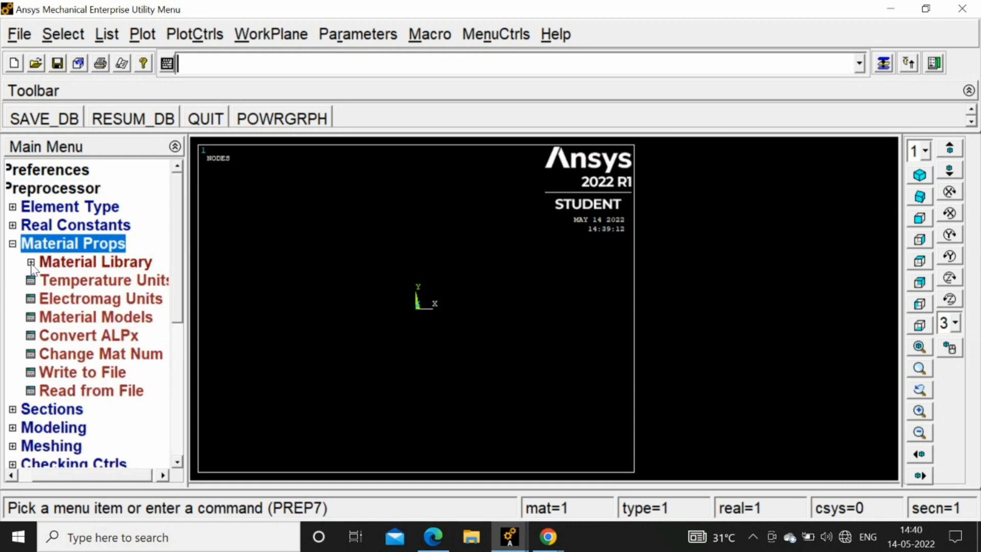
click(76, 317)
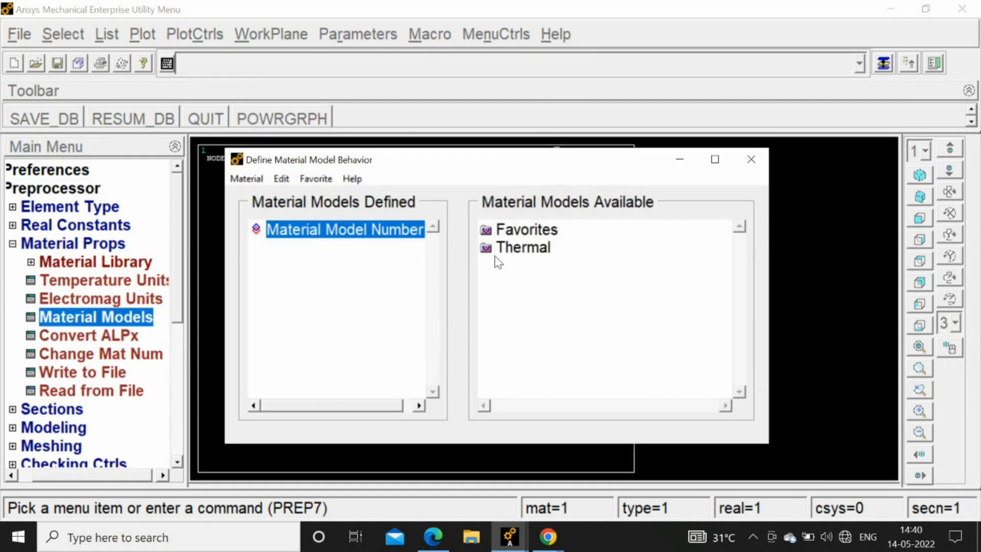
double_click(494, 250)
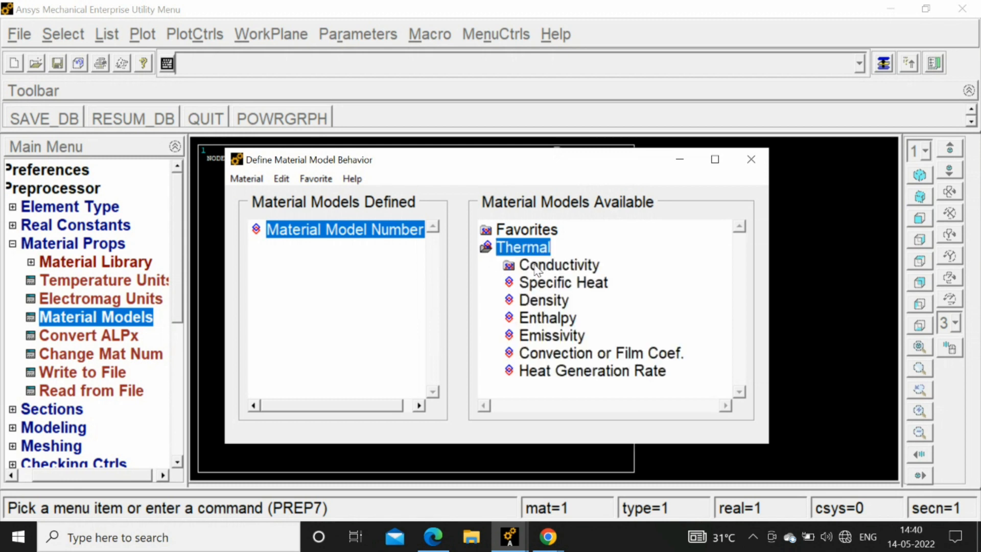
double_click(537, 265)
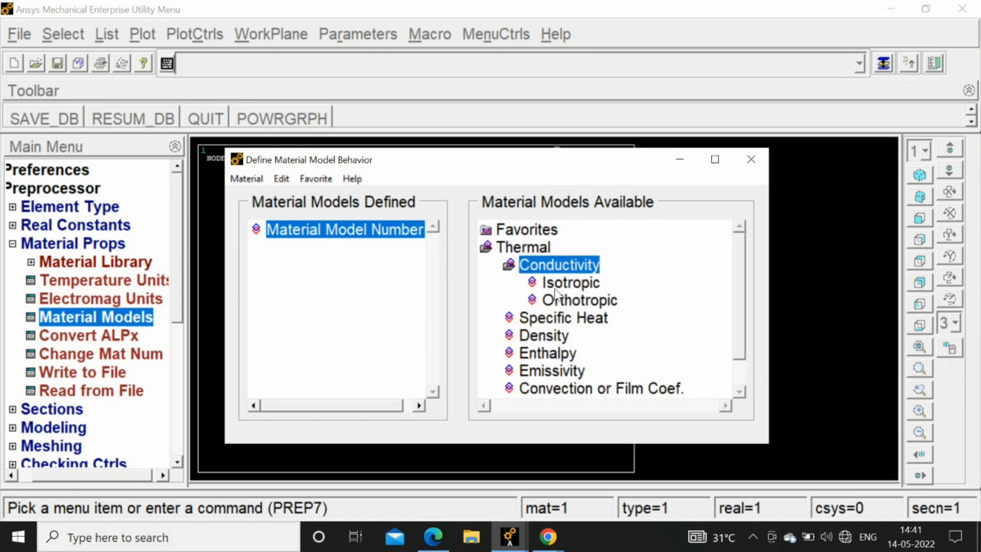
double_click(562, 283)
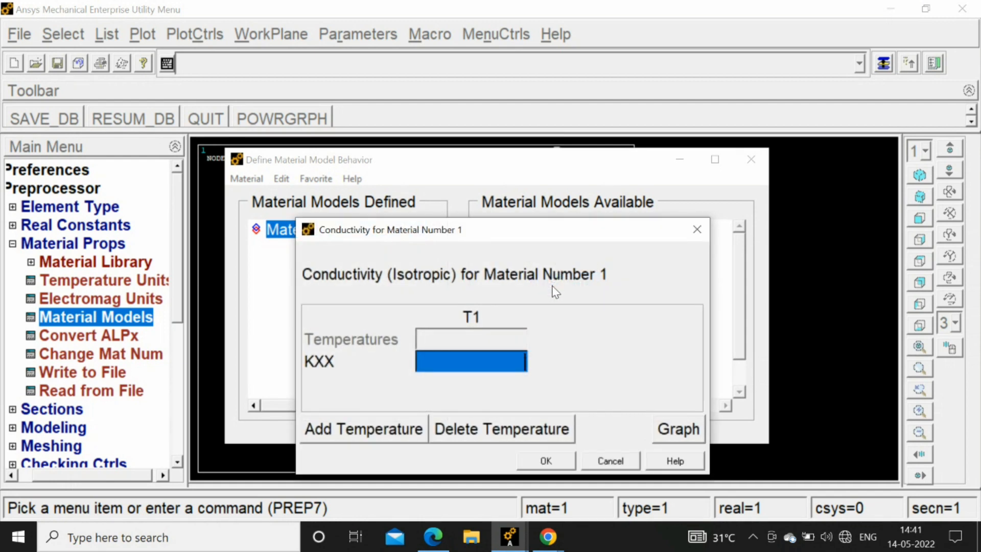
text(1)
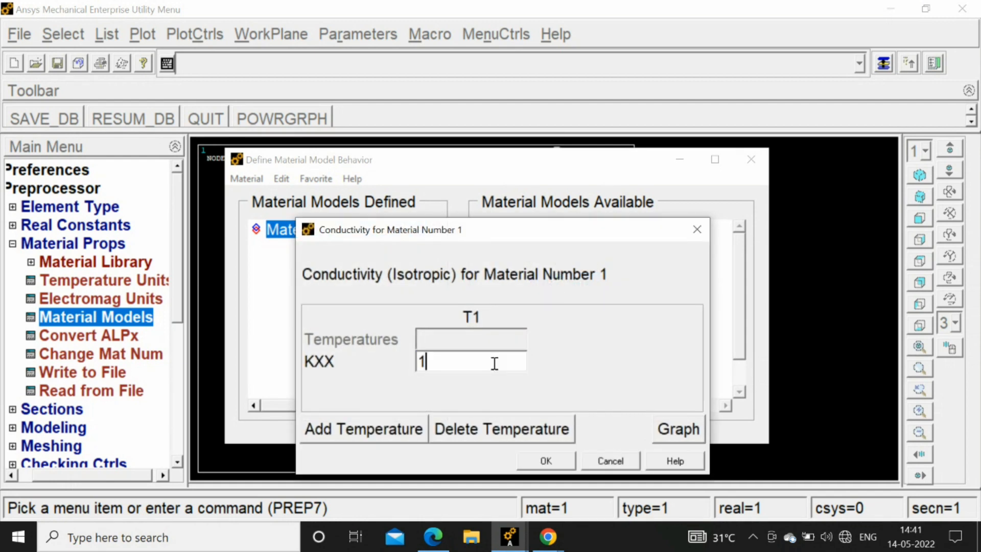
text(.5)
click(531, 456)
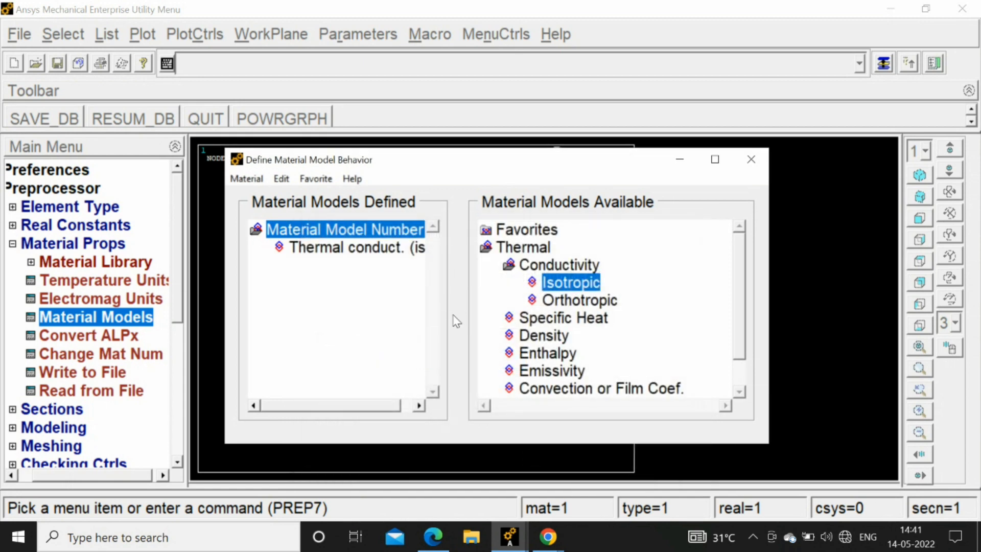
Step: Create material model 2 with an isotropic thermal conductivity KXX of 1
click(246, 177)
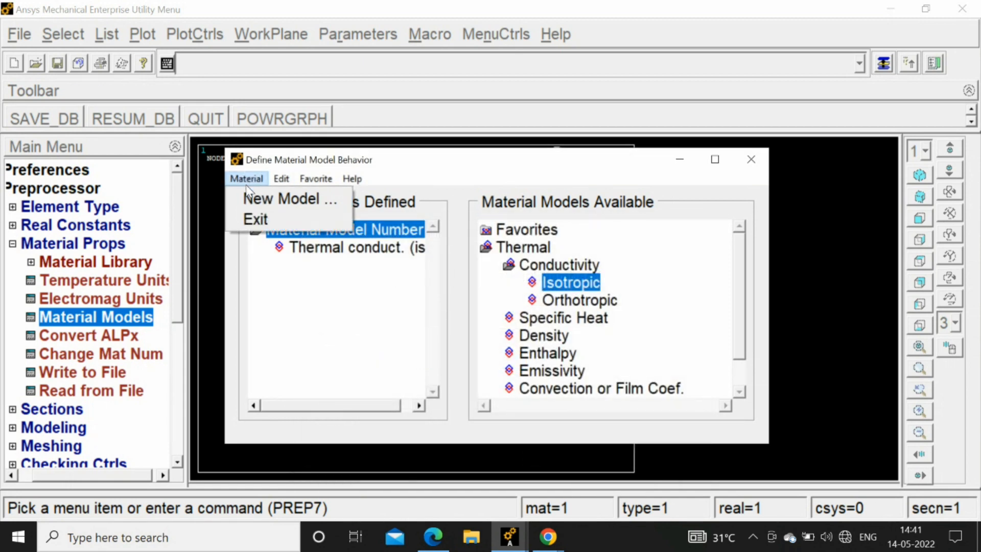
click(251, 202)
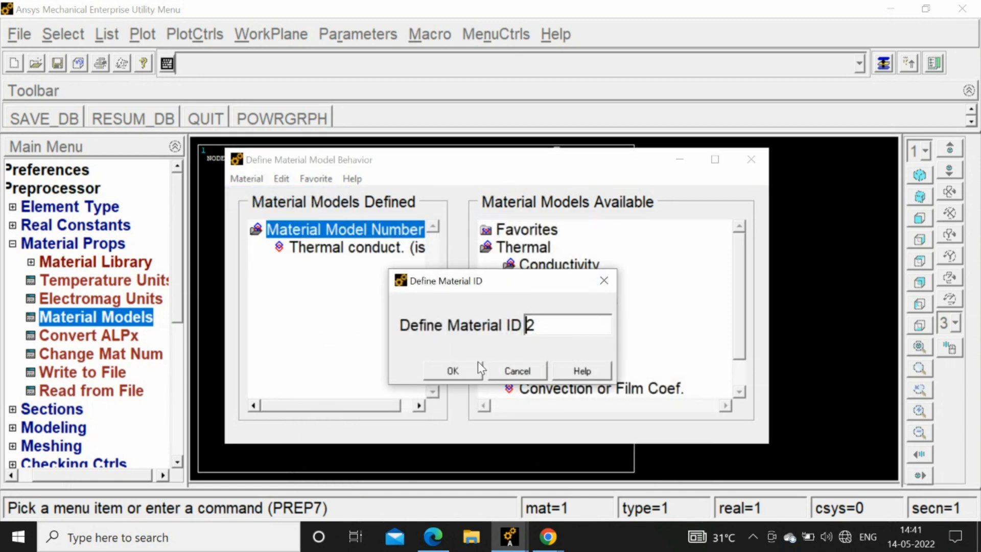
click(458, 369)
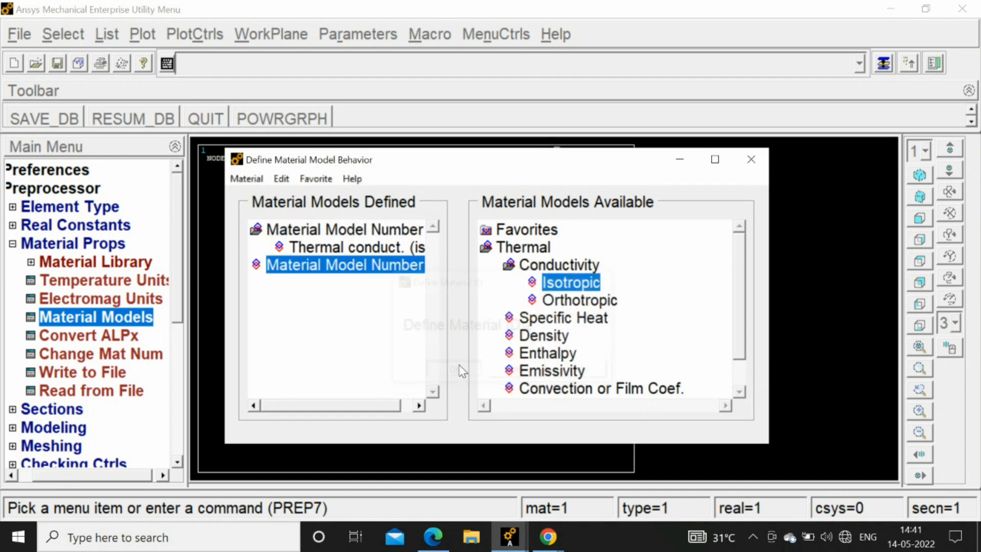
double_click(556, 282)
text(1)
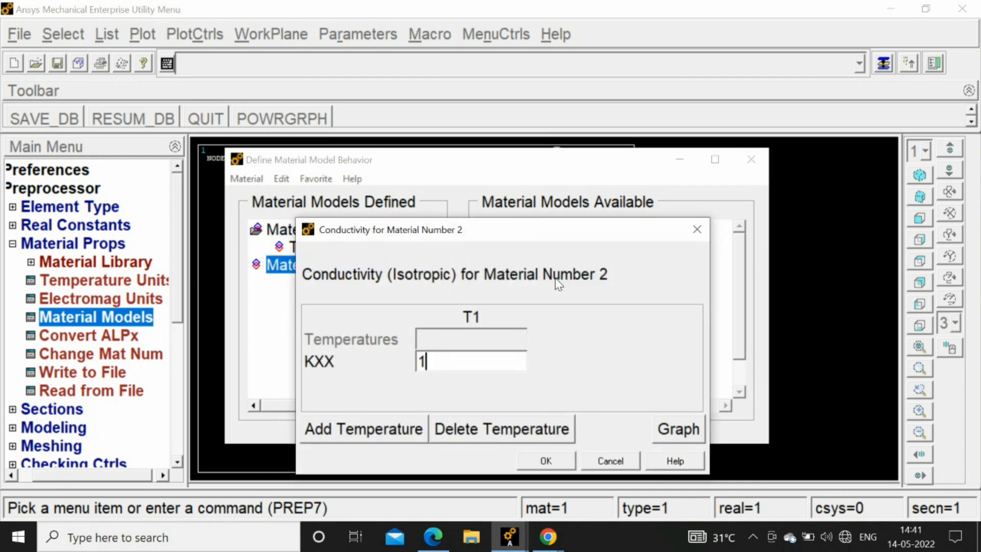
click(528, 463)
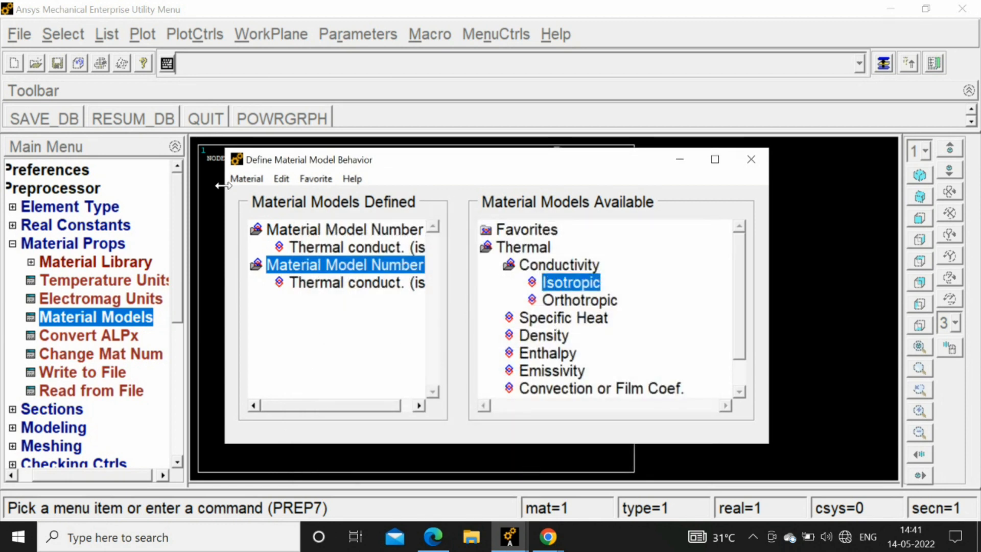
Step: Create material model 3 with an isotropic thermal conductivity KXX of 4.9
click(246, 179)
click(251, 199)
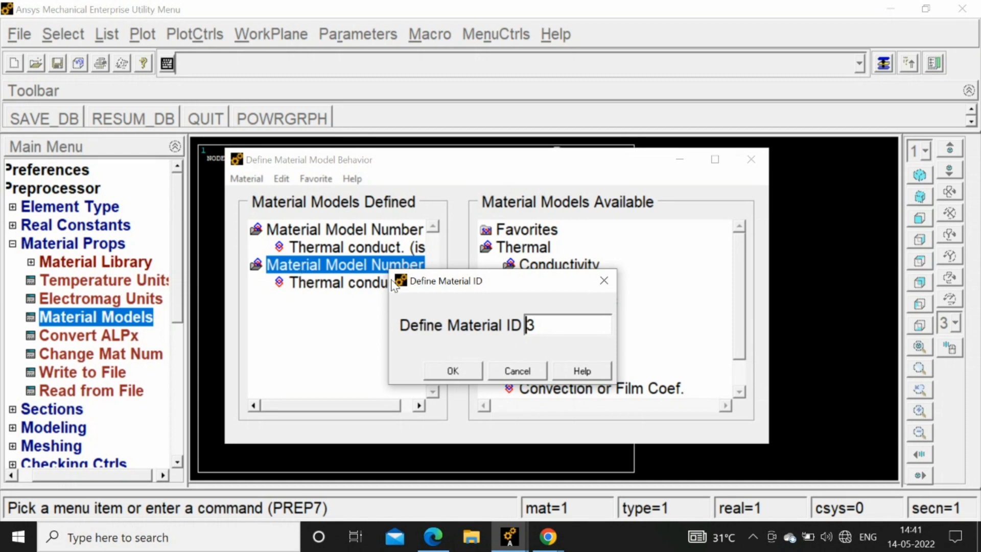
click(452, 369)
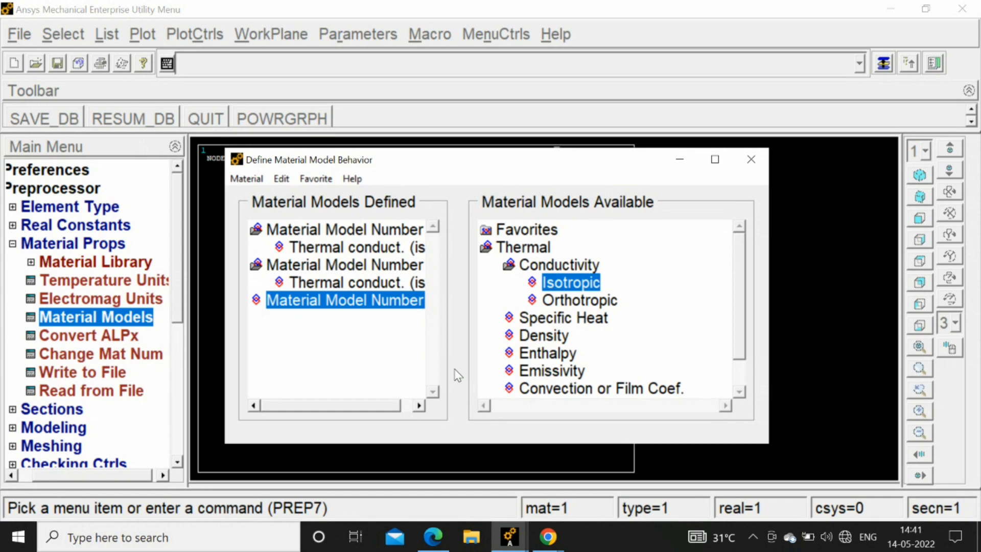
double_click(561, 282)
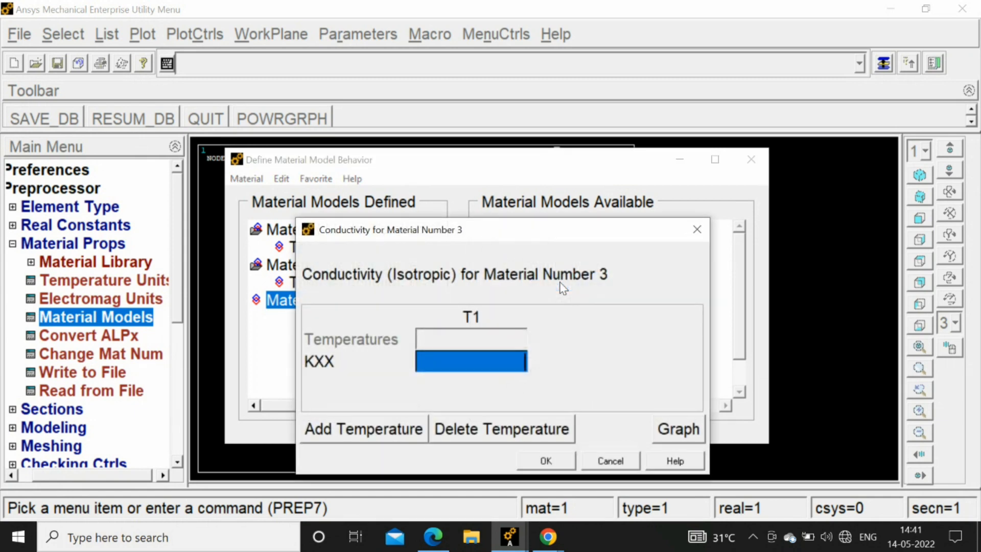
text(4)
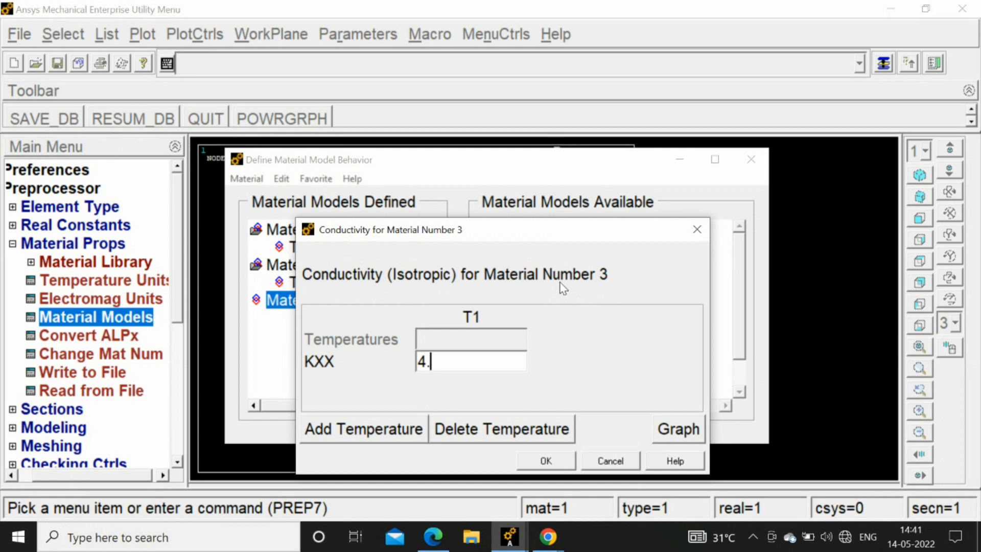
text(.9)
click(539, 460)
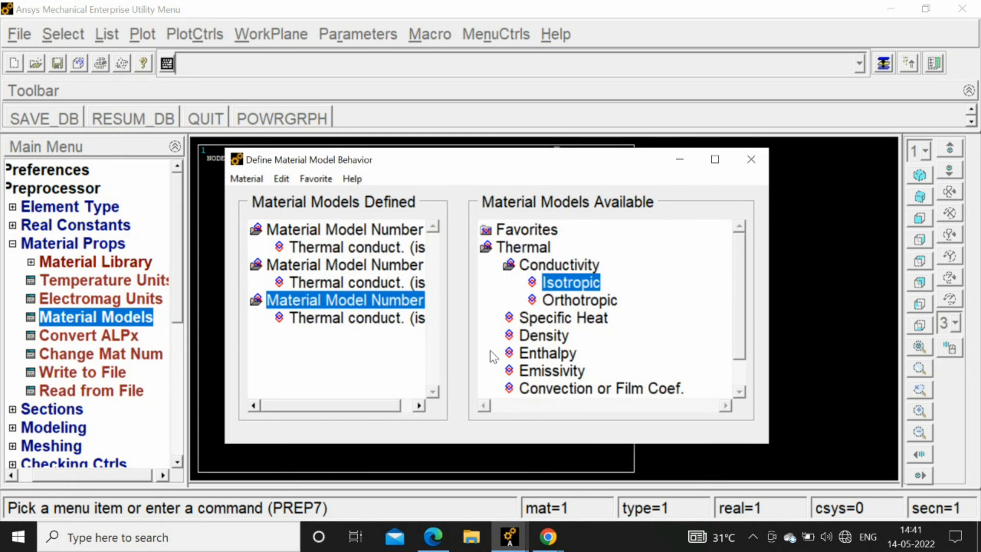
Step: Create material model 4 with a convection film coefficient HF of 35, and finish the material definitions
click(246, 178)
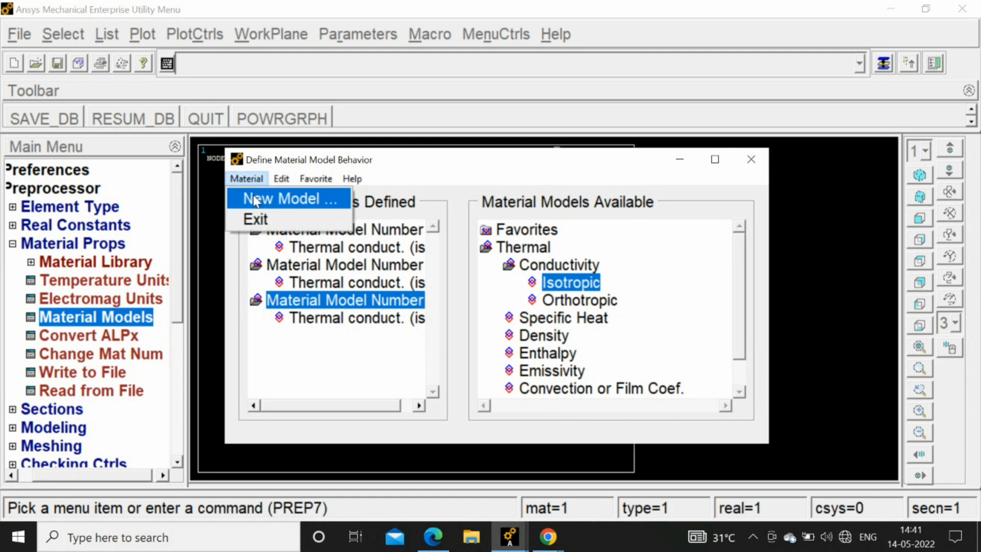
click(281, 198)
click(453, 371)
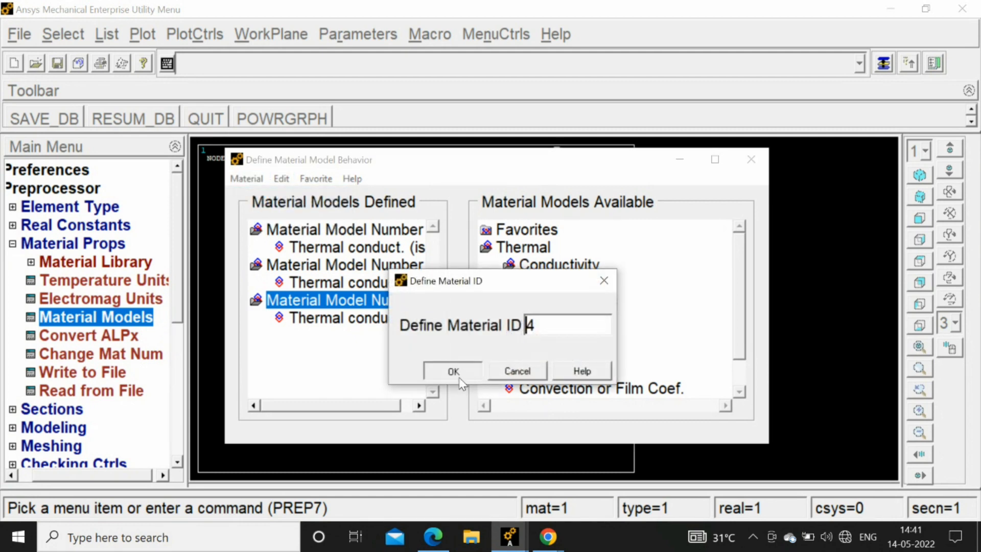
click(552, 390)
double_click(553, 391)
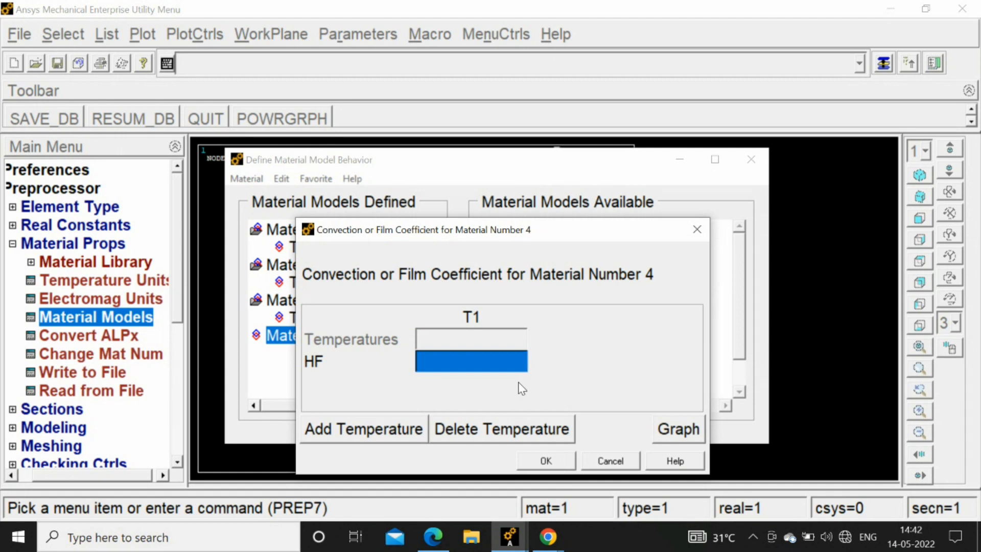
text(35)
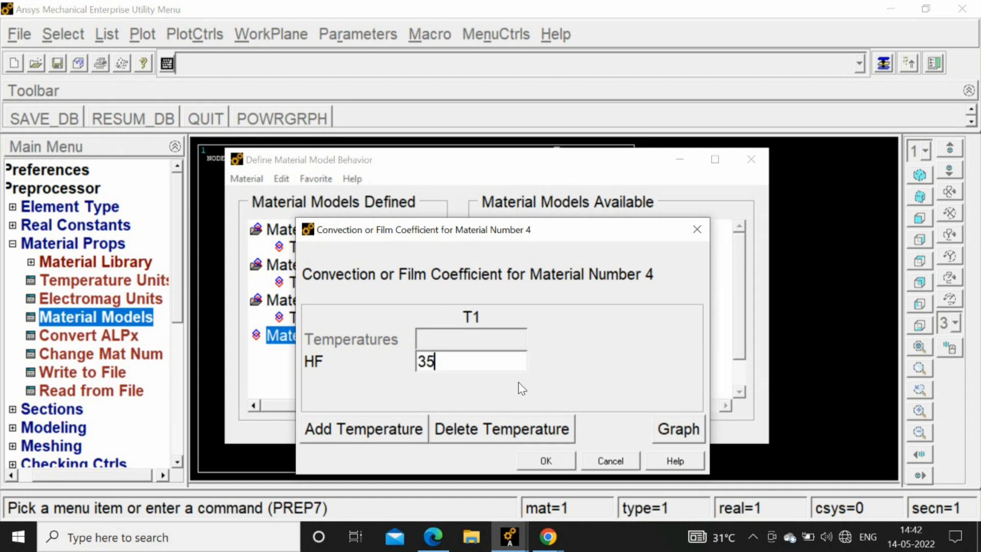
click(540, 460)
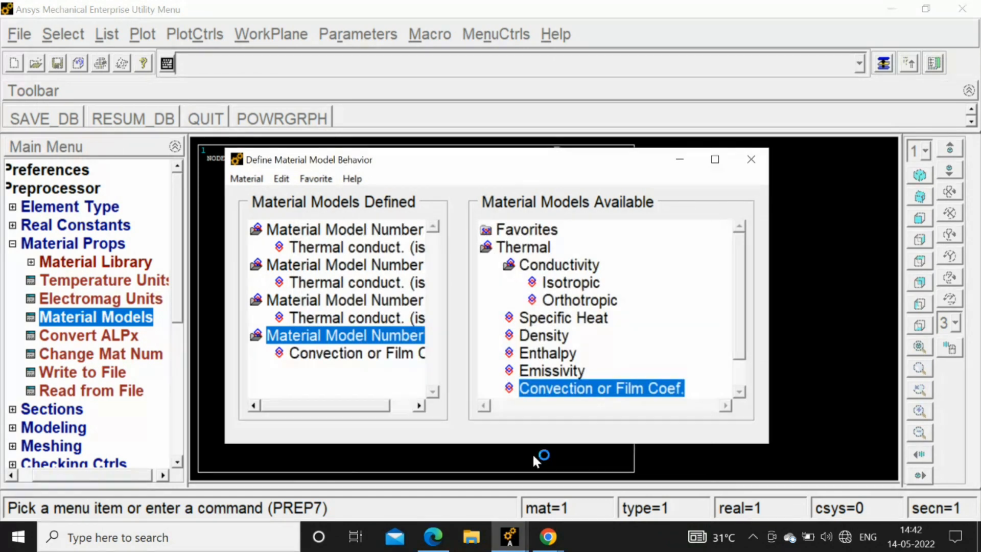
click(746, 166)
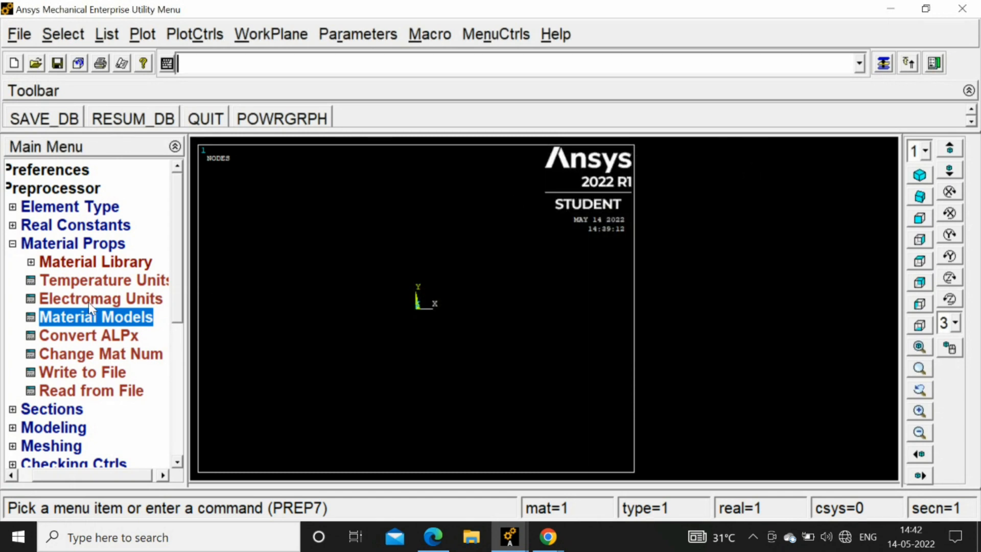
Step: Create node 1 at the origin (0, 0, 0) of the active coordinate system
click(12, 244)
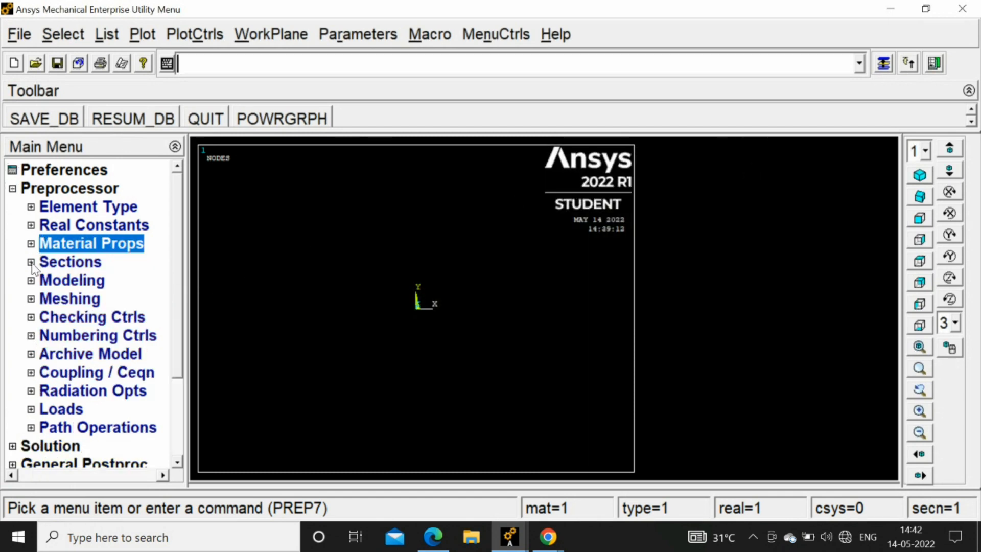
click(31, 281)
click(49, 299)
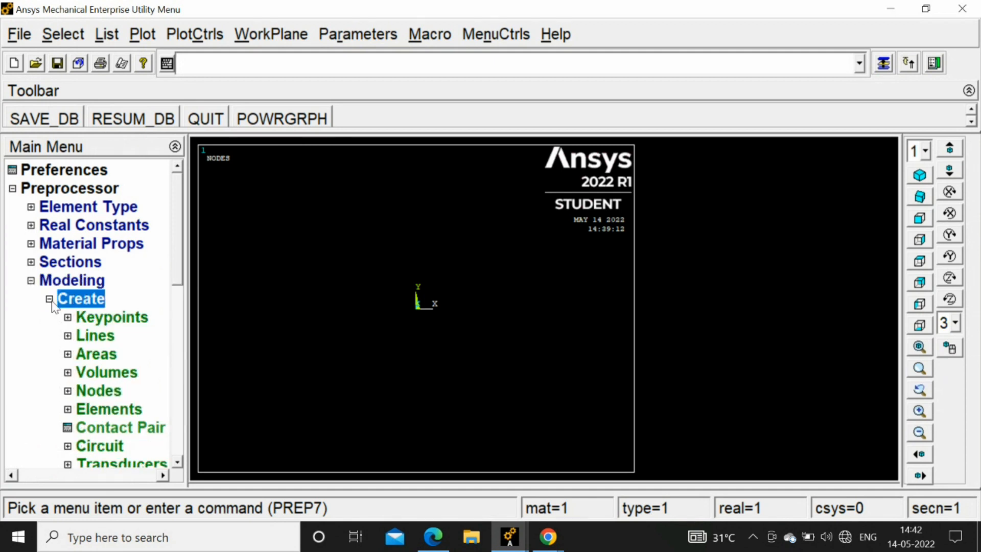
click(68, 317)
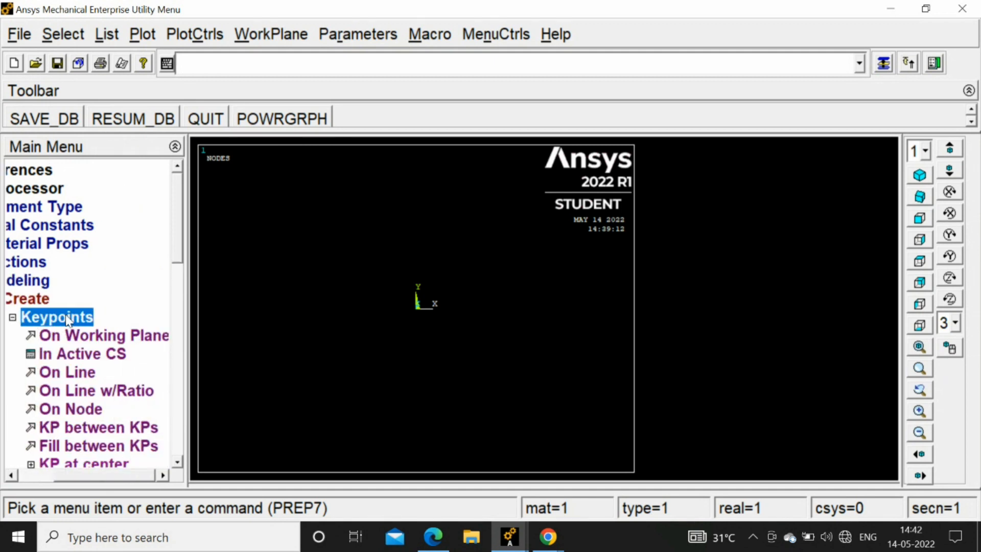
click(13, 319)
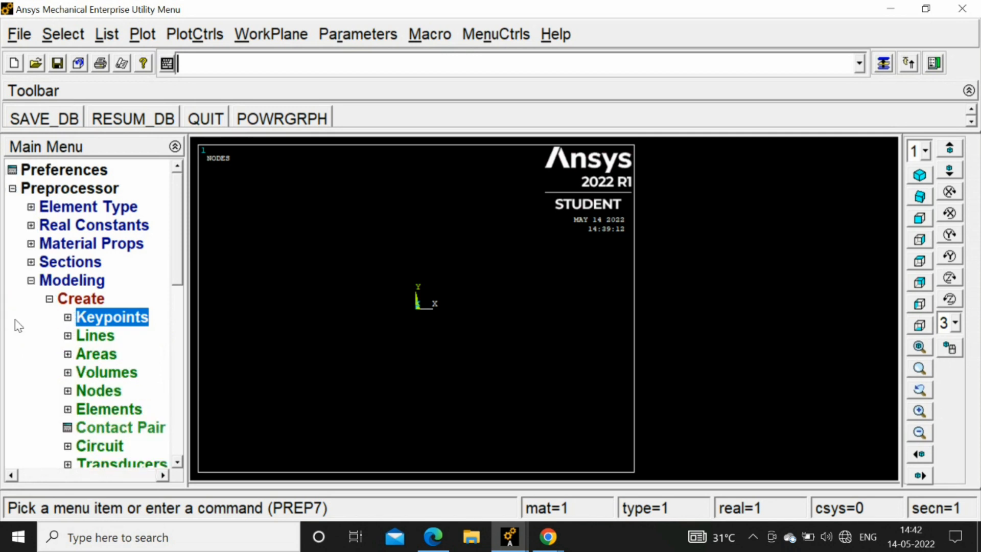
click(67, 391)
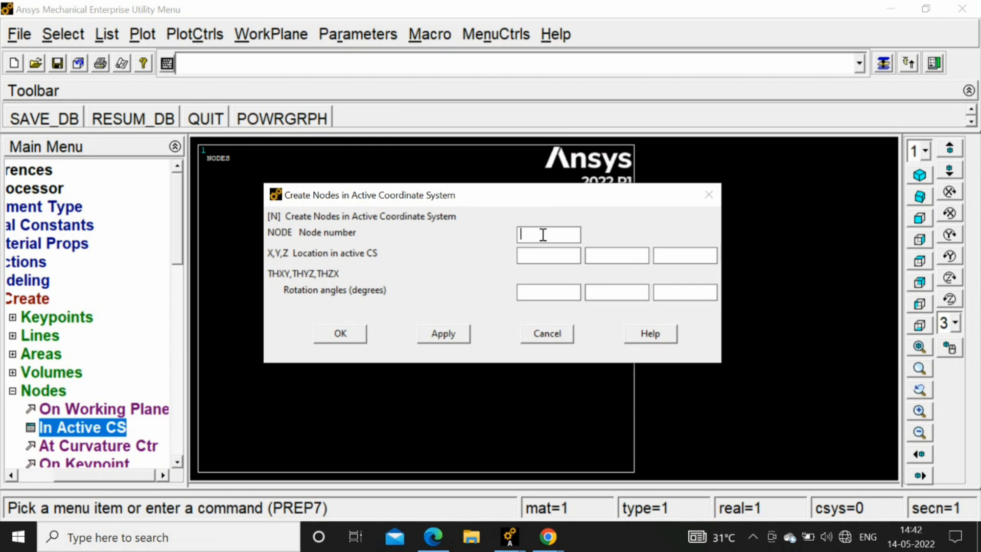
text(1)
text(0)
click(662, 253)
text(0)
click(442, 334)
Step: Create node 2 at X 0.001, Y 0, Z 0 in the active coordinate system
click(533, 238)
key(BackSpace)
text(2)
click(537, 254)
text(1)
click(449, 333)
Step: Create node 3 at X 0.001+1e-2, keeping Y and Z at 0
click(533, 235)
key(BackSpace)
text(3)
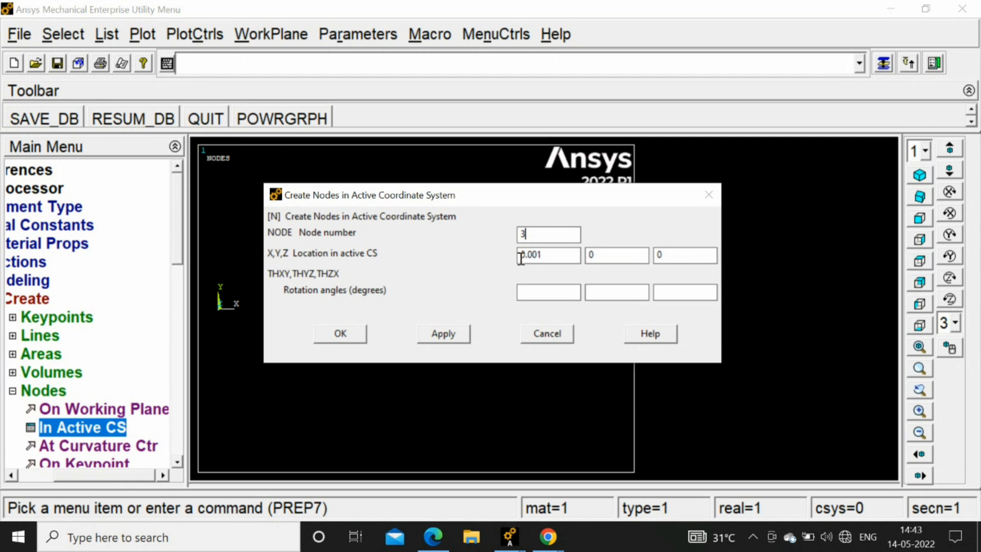
click(549, 257)
text(+)
click(439, 331)
Step: Create node 4 at X 0.001+1e-2+1e-3, keeping Y and Z at 0
text(4)
click(571, 254)
text(+1e)
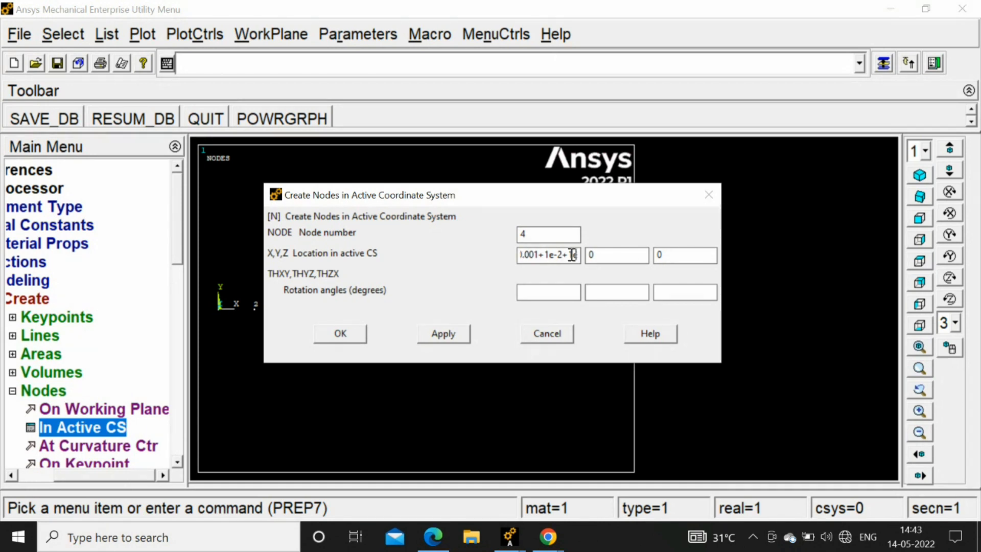
text(-3)
click(437, 340)
Step: Create node 5 at X 0.001+1e-2+1e-3+1e-2, keeping Y and Z at 0
text(5)
key(Right)
key(Right)
key(Right)
key(Right)
key(Right)
text(+1e)
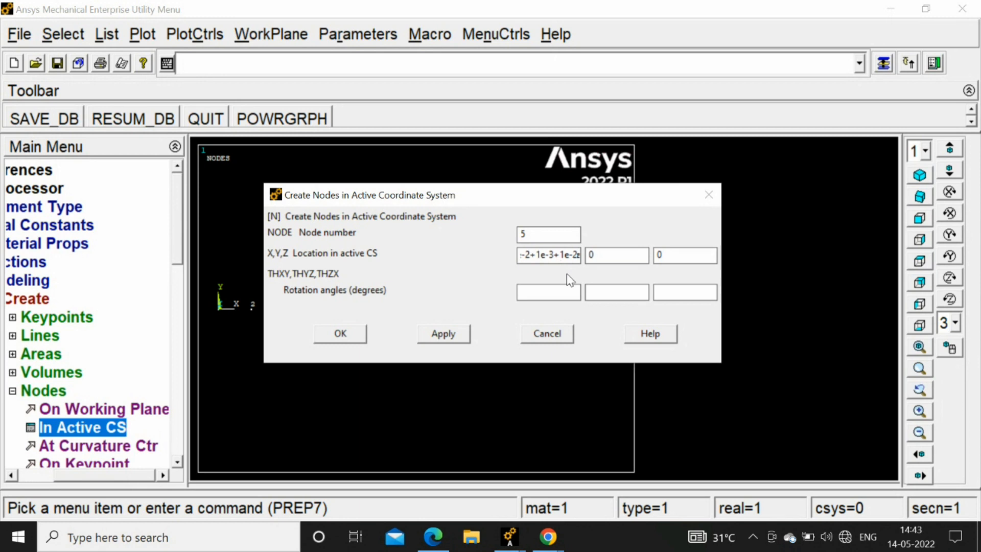
click(443, 332)
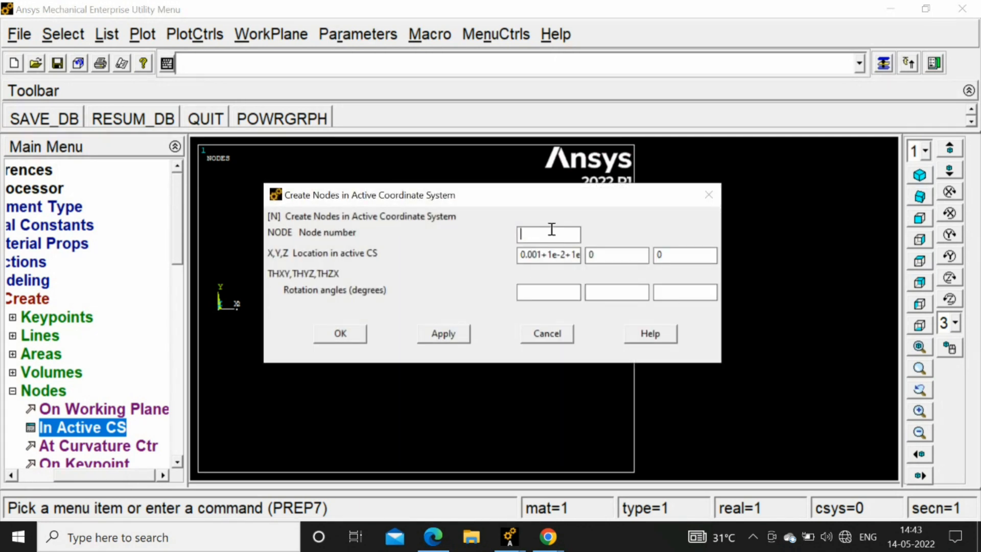
Step: Create node 6 at X 0.001+1e-2+1e-3+1e-2+1e-3 with Y and Z at 0, and finish node creation
text(6)
key(Right)
key(Right)
key(Right)
key(Right)
key(Right)
key(Right)
key(Right)
key(Right)
key(Right)
key(Right)
text(+1e-)
click(357, 334)
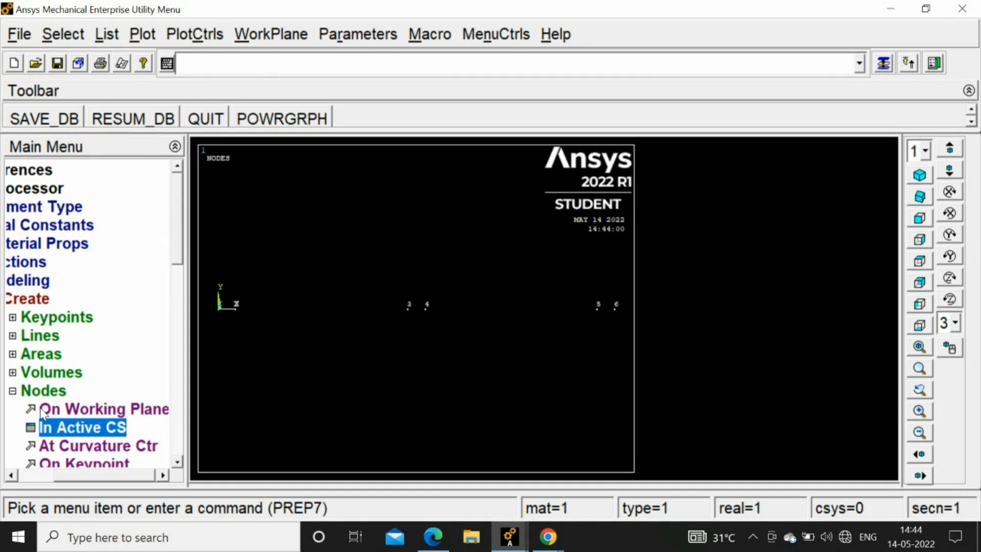
Step: Set the element attributes to type 2 LINK34, material number 4 and real constant set 2
click(13, 390)
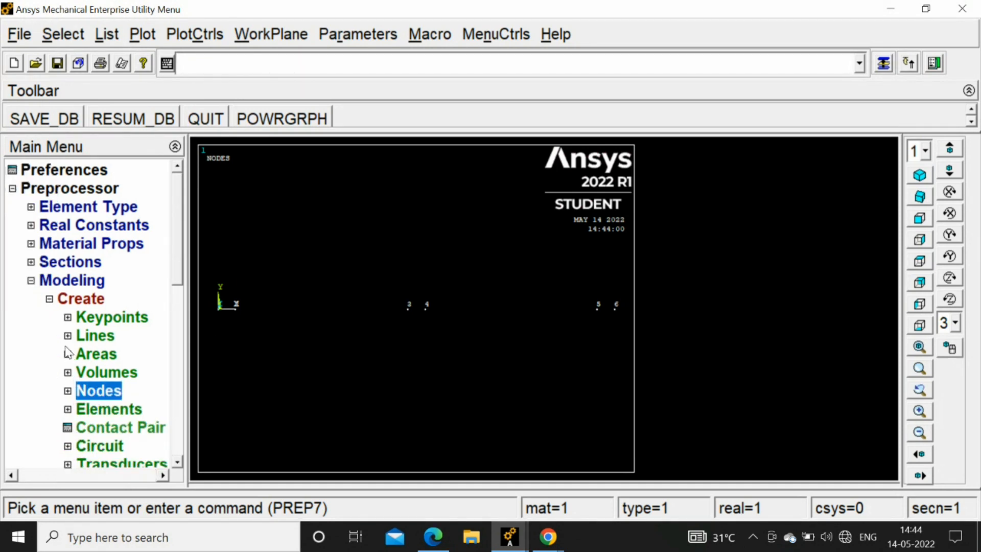
click(77, 409)
click(74, 427)
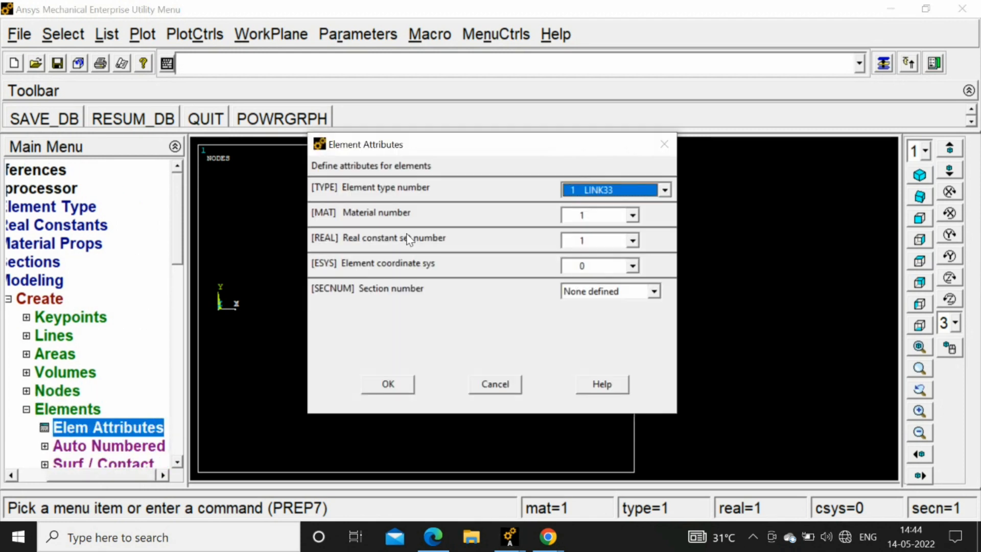
click(665, 190)
click(640, 216)
click(637, 215)
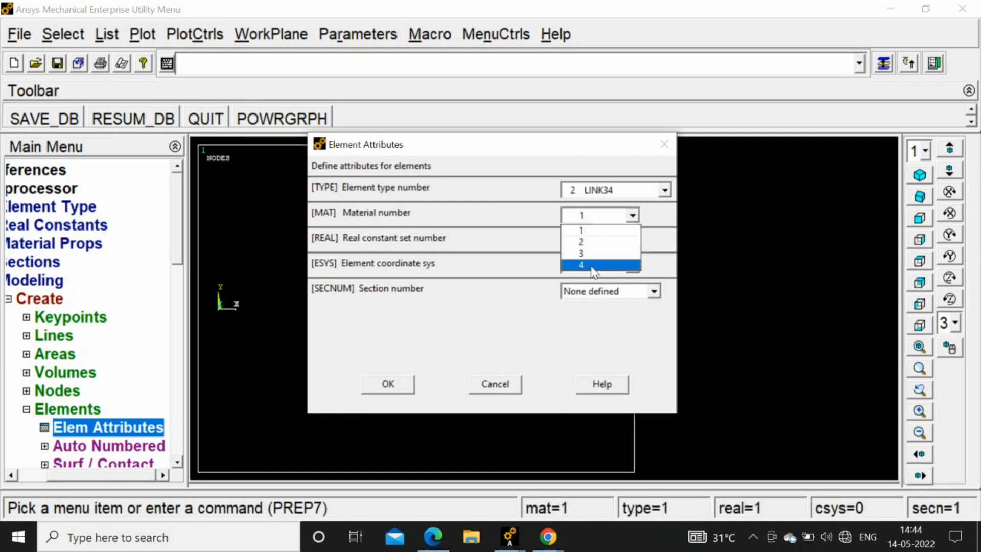
click(592, 268)
click(632, 241)
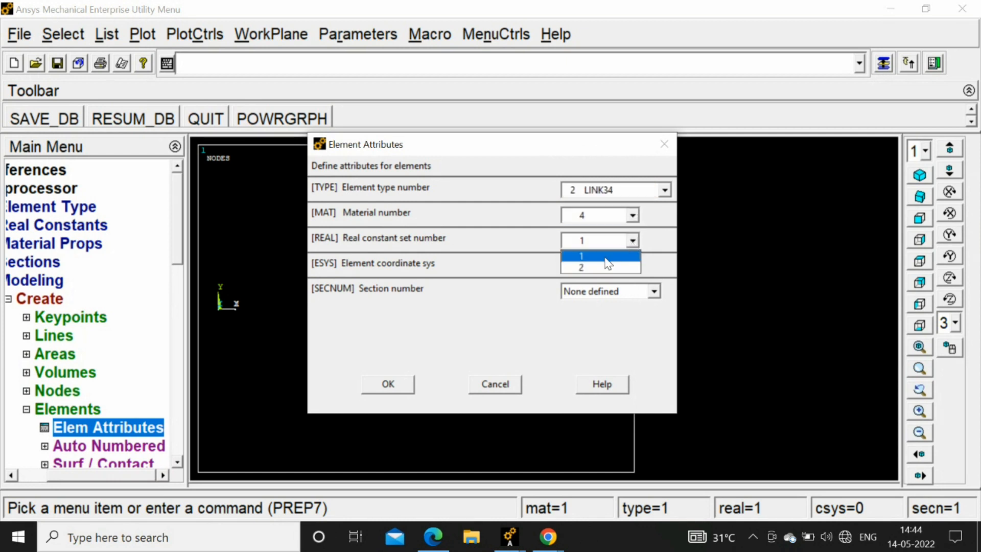
click(591, 268)
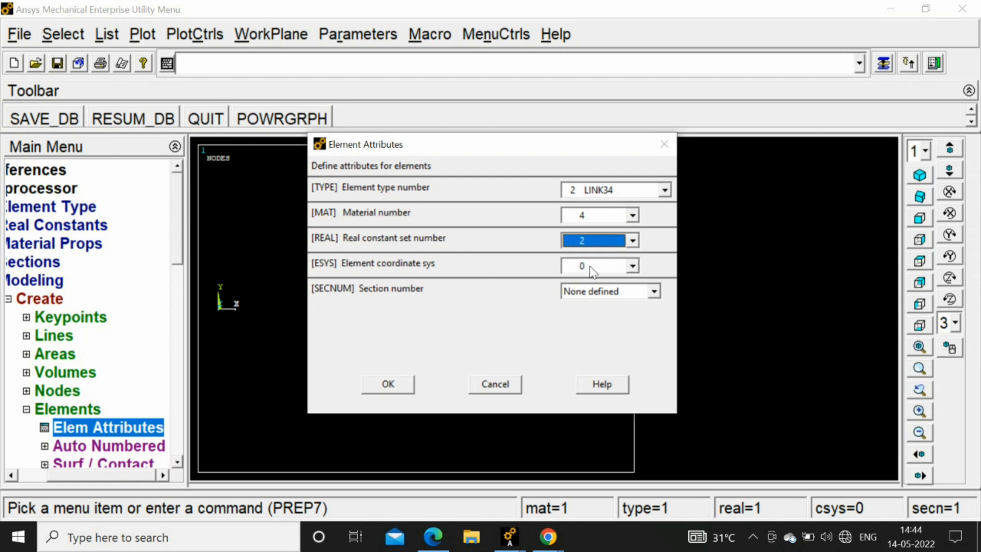
click(375, 384)
Step: Create a convection link element through nodes 1 and 2
click(52, 448)
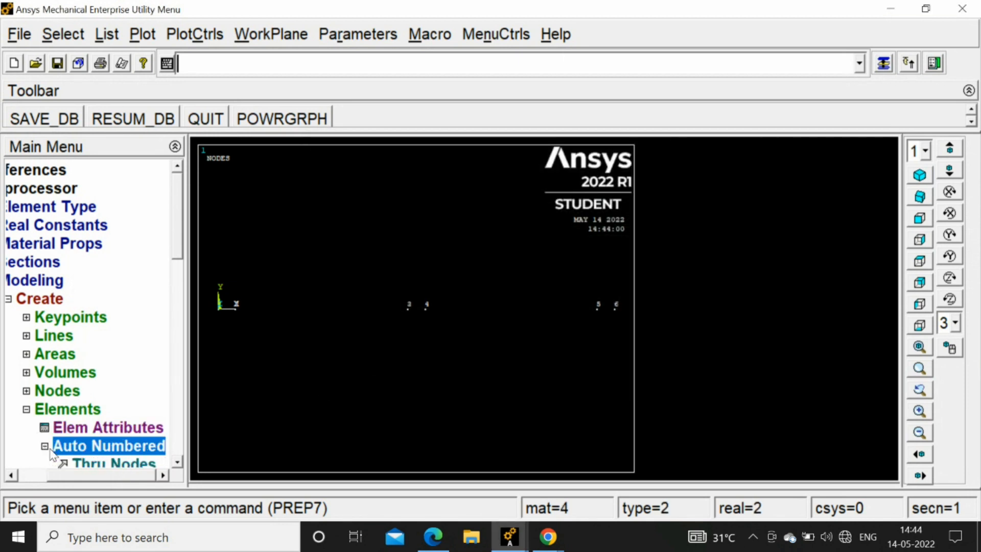
click(77, 462)
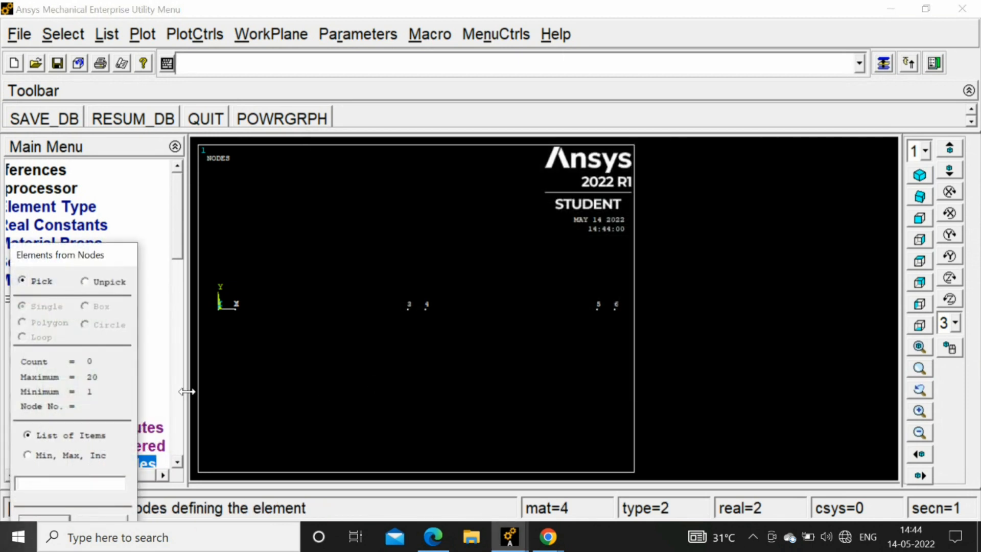
drag(56, 258, 98, 172)
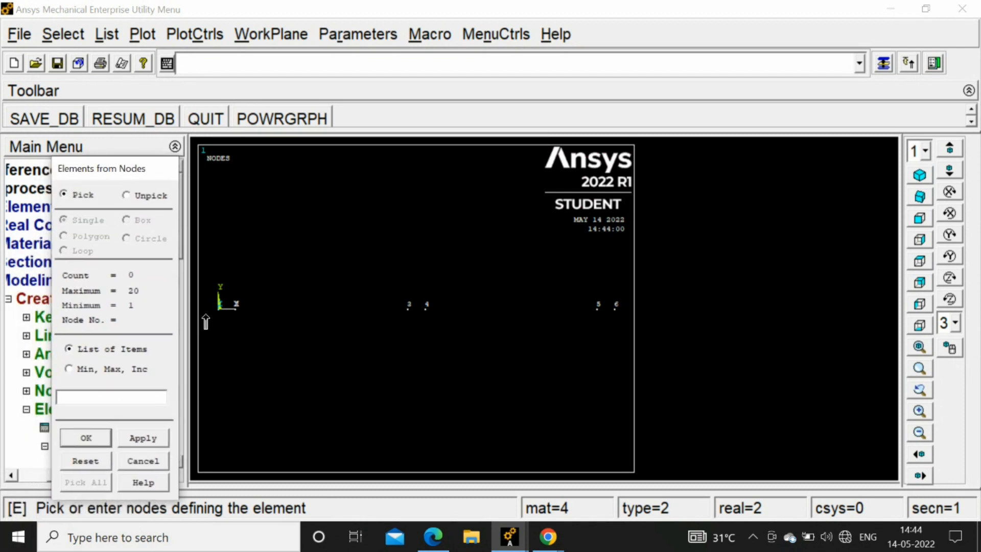
click(236, 313)
click(86, 438)
Step: Set the element attributes to type 1 LINK33, material number 1 and real constant set 1
click(93, 426)
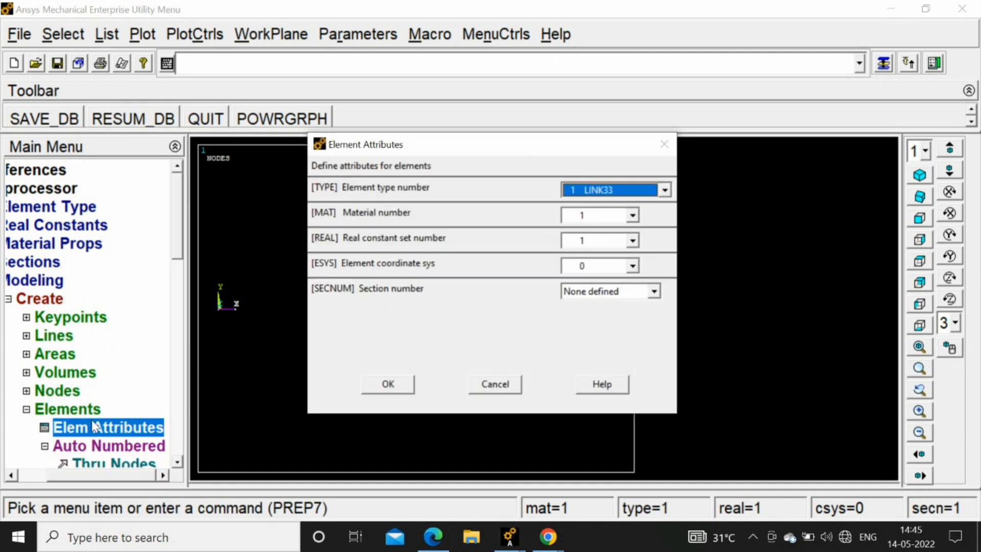
click(664, 190)
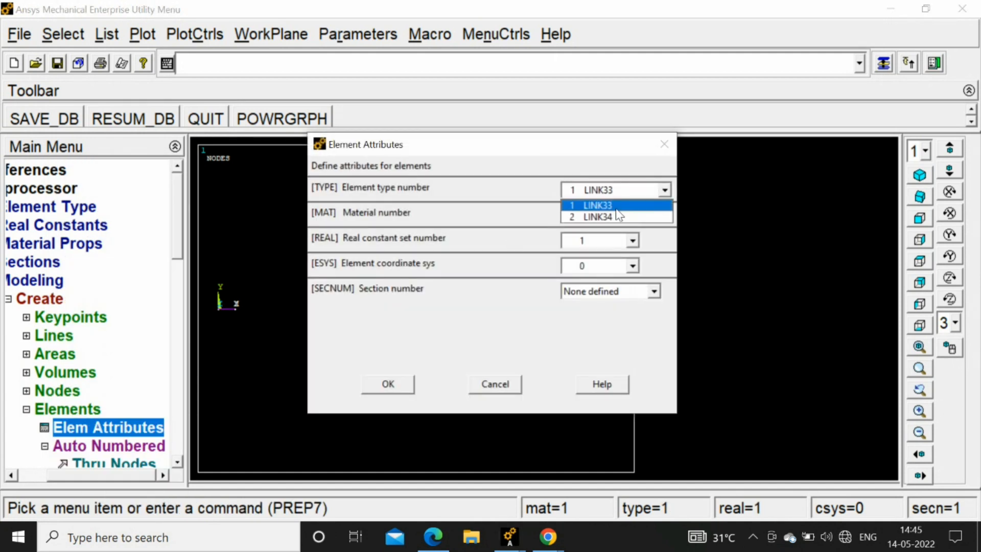
click(597, 205)
click(632, 215)
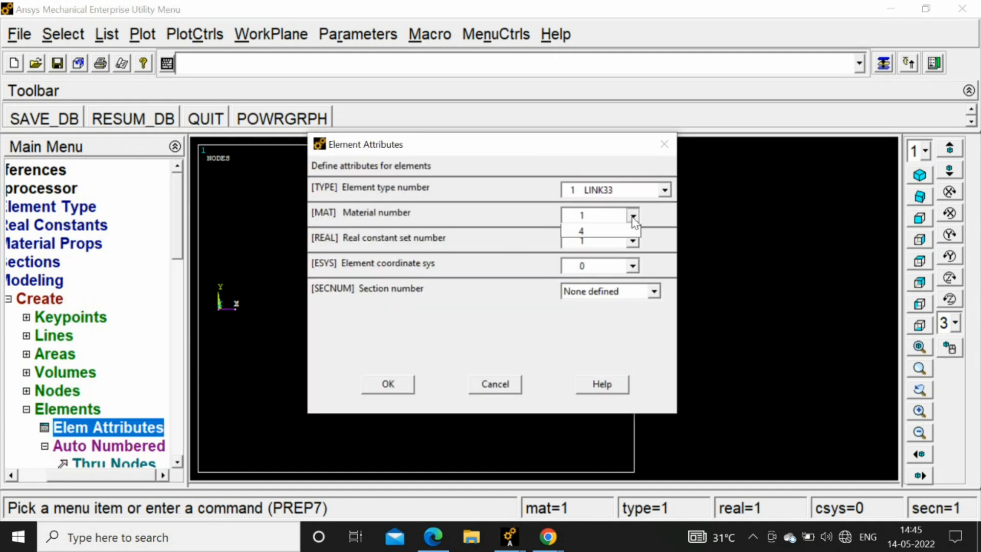
click(608, 230)
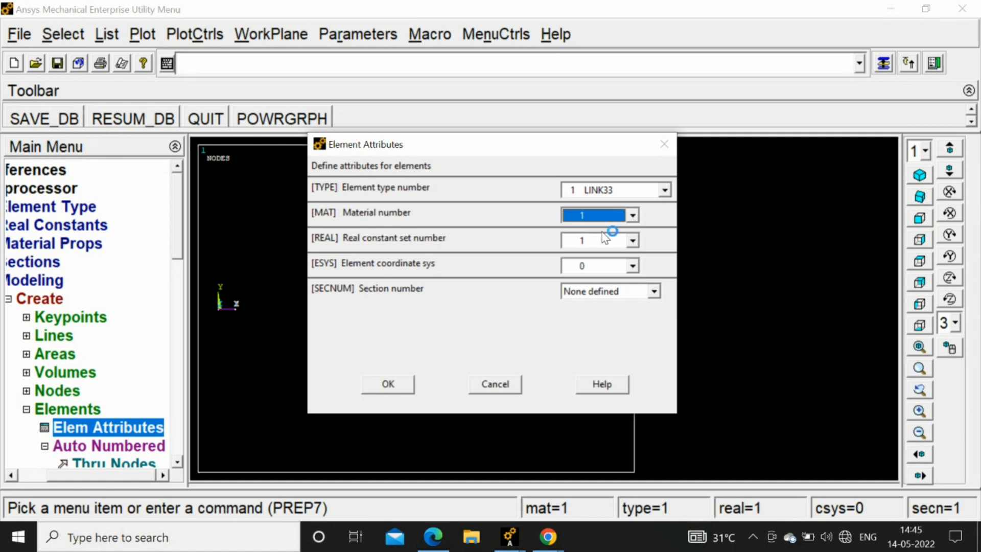
click(632, 240)
click(582, 264)
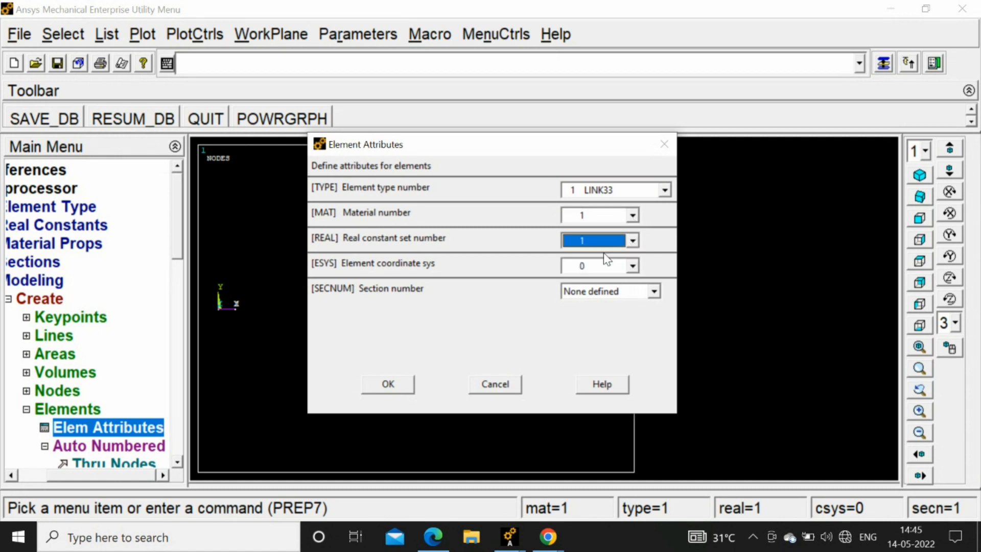
click(387, 379)
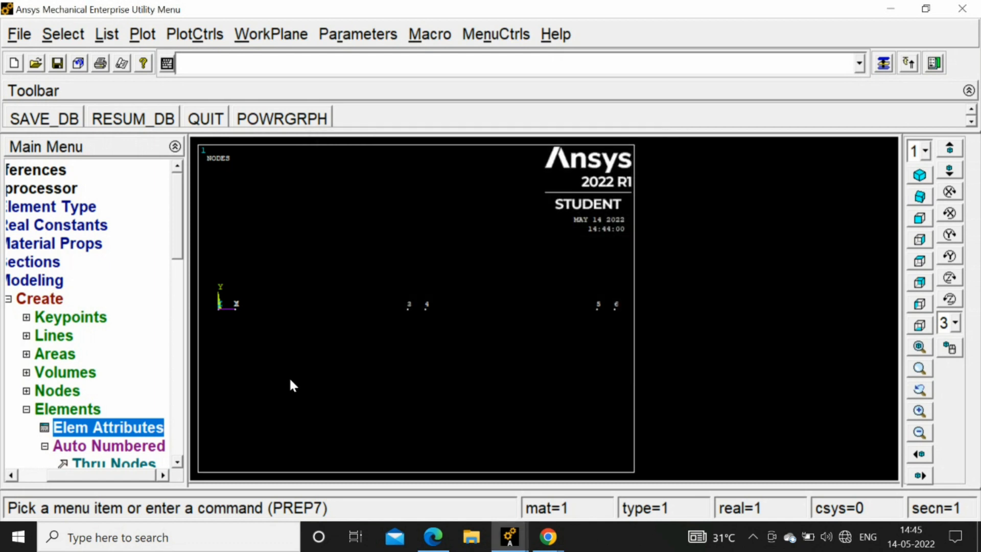
Step: Create a conduction link element through nodes 2 and 3
click(71, 457)
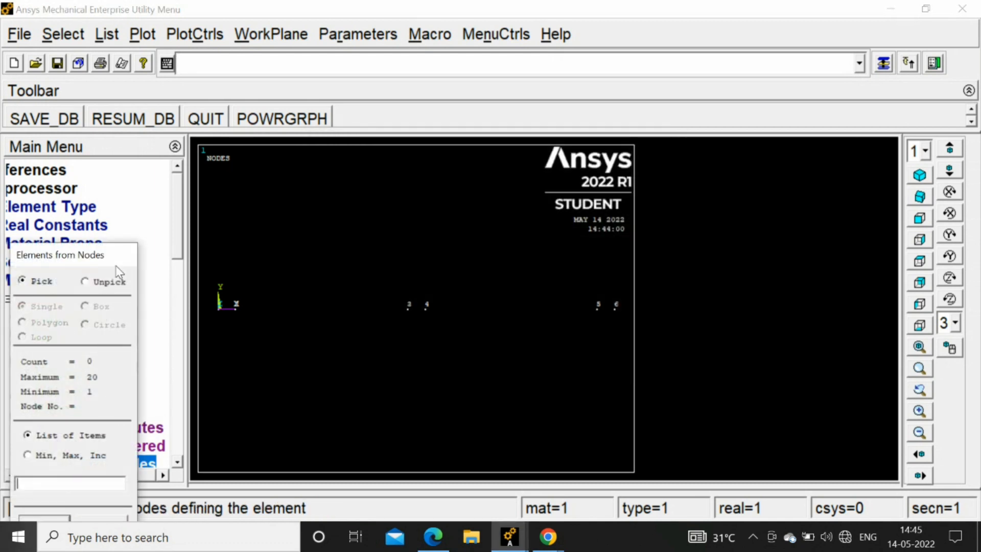
drag(110, 264, 122, 170)
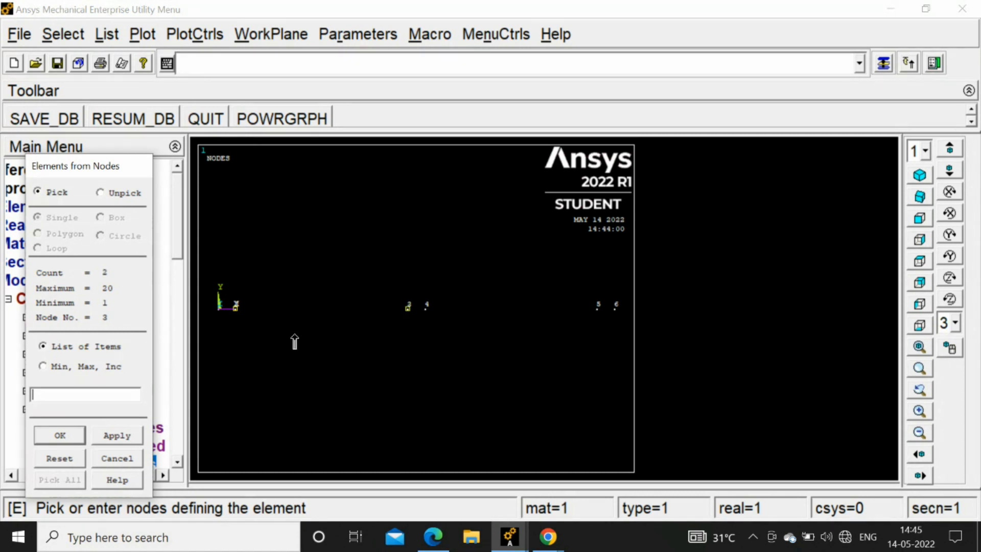
click(61, 435)
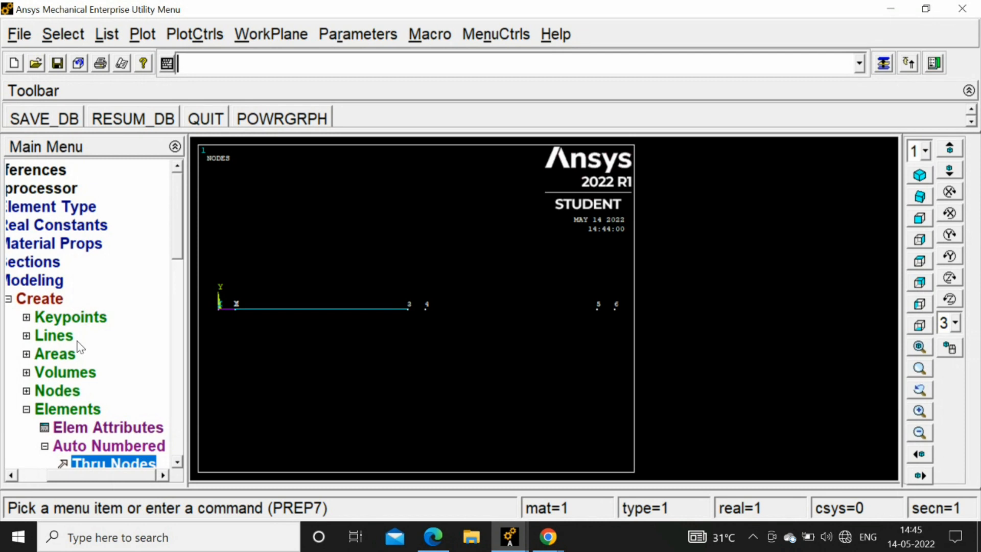
Step: Set the element attributes to material number 2, keeping type 1 LINK33 and real constant set 1
click(65, 424)
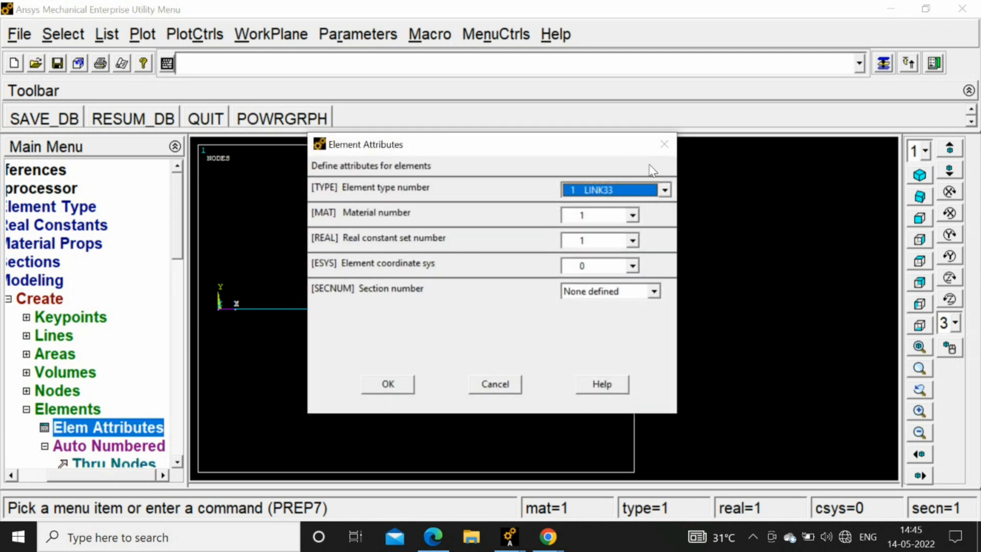
click(632, 215)
click(597, 242)
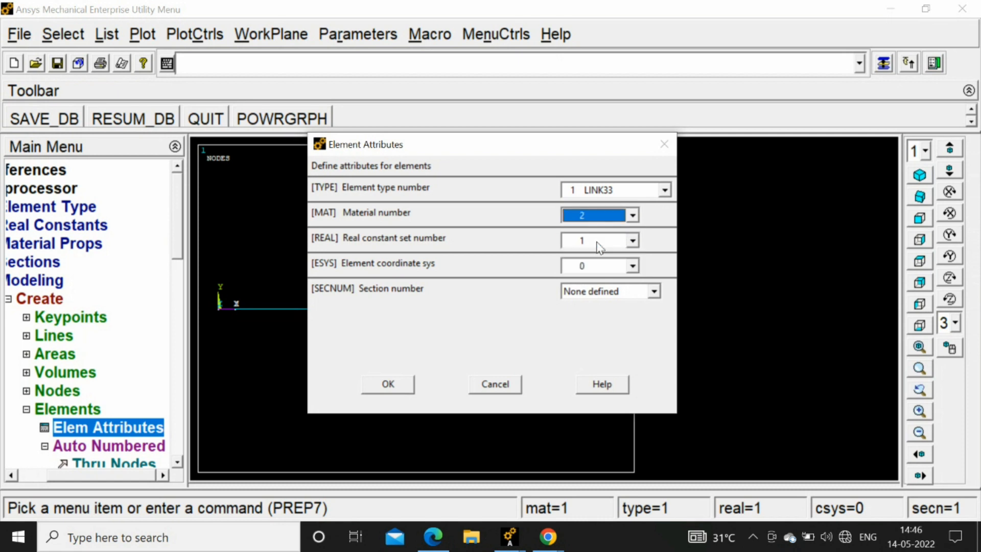
click(387, 384)
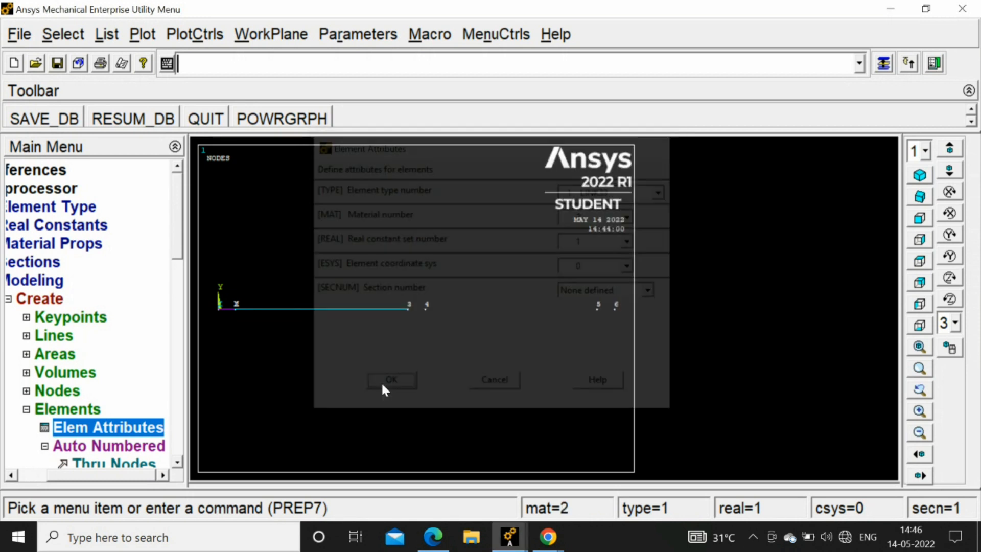
Step: Create a conduction link element through nodes 3 and 4
click(127, 463)
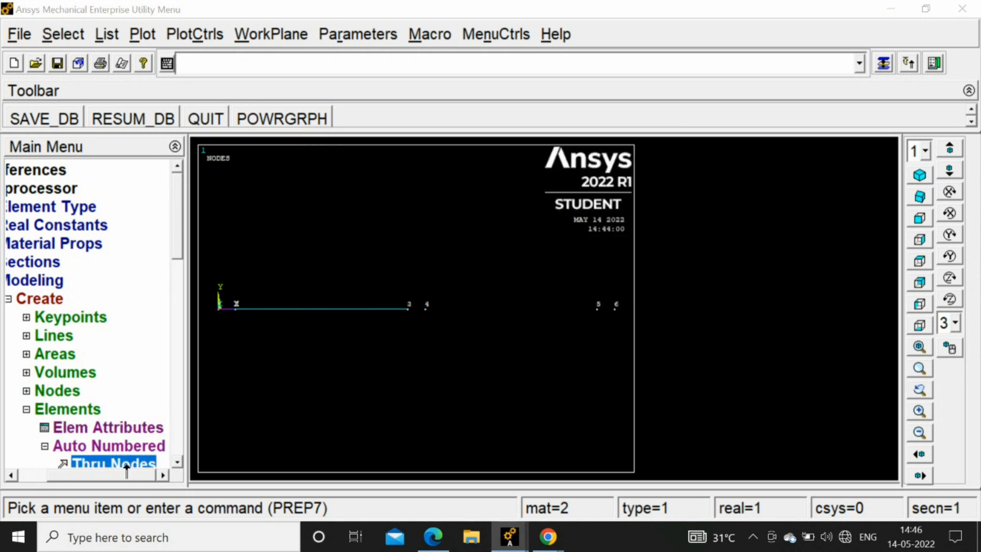
click(406, 313)
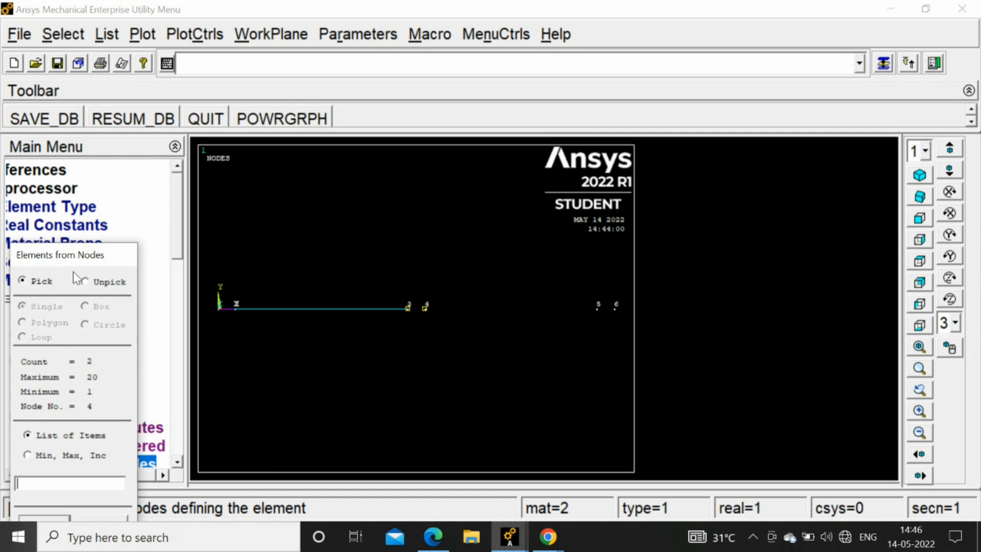
drag(69, 256, 115, 125)
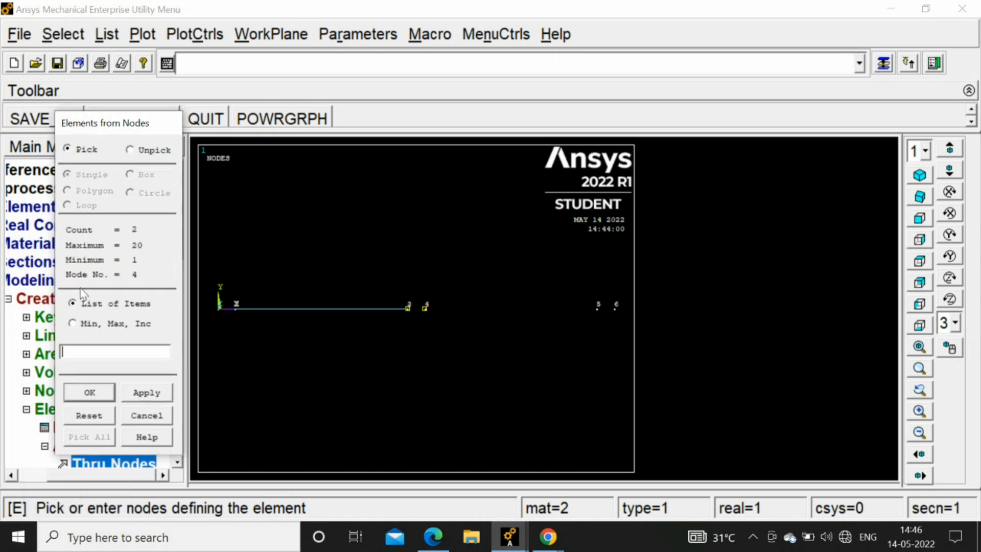
click(74, 390)
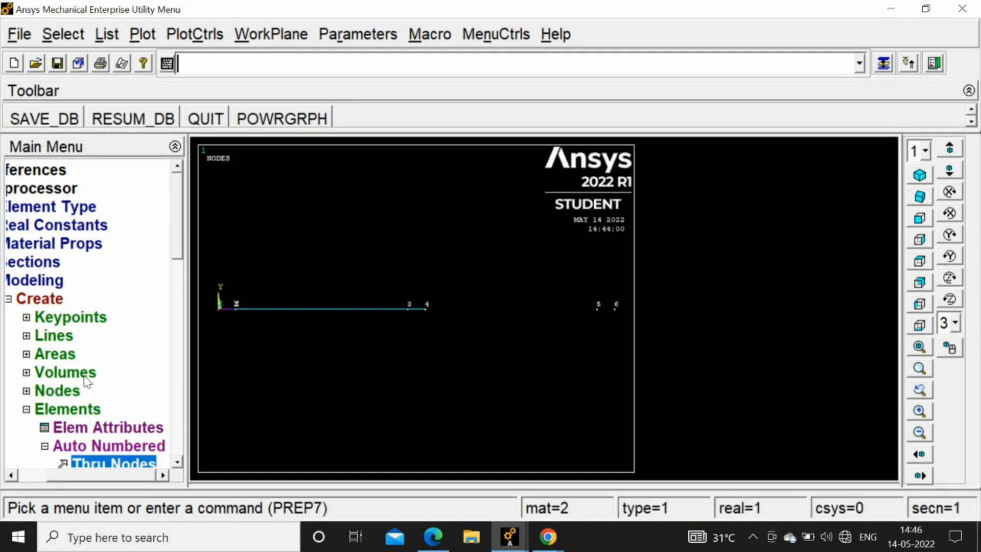
Step: Set the element attributes to material number 3, keeping type 1 LINK33 and real constant set 1
click(77, 427)
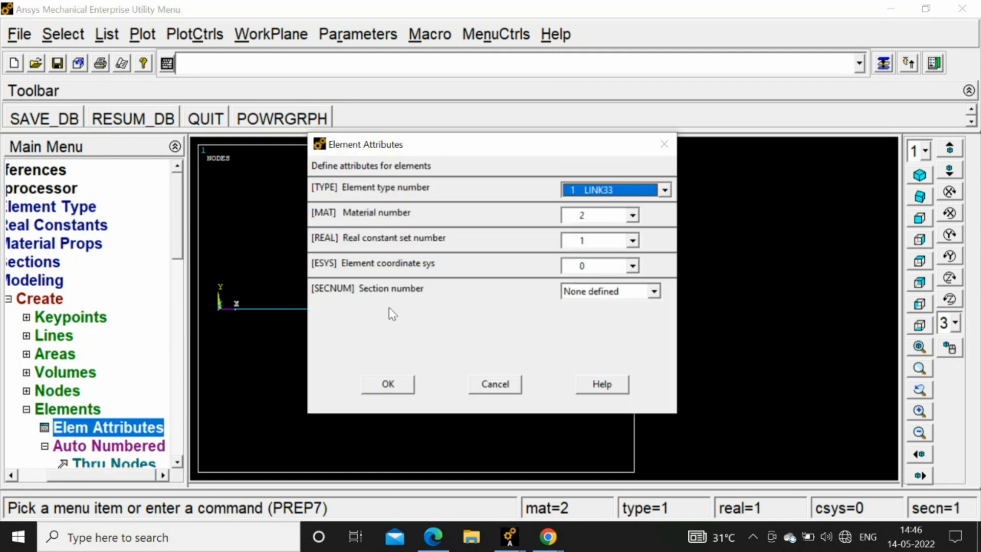
click(632, 215)
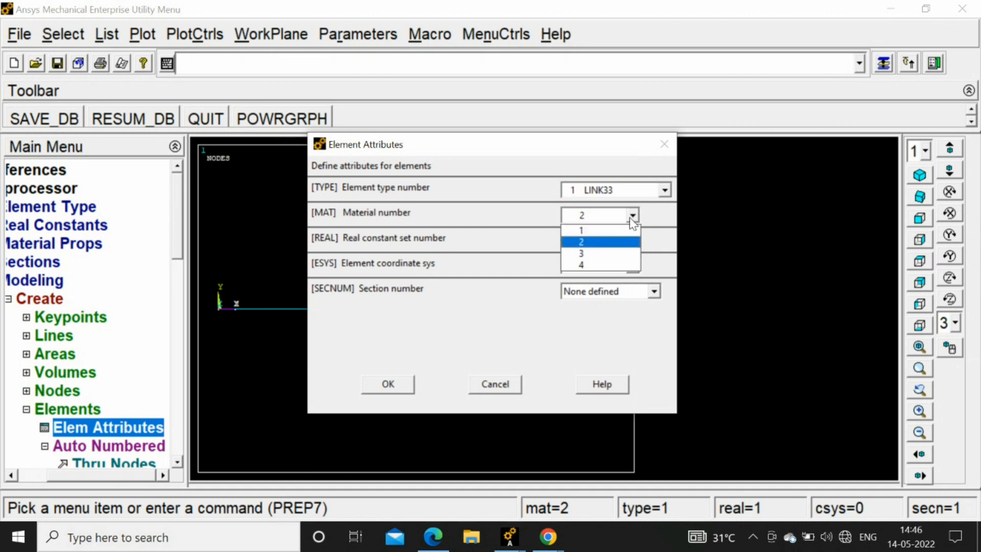
click(609, 253)
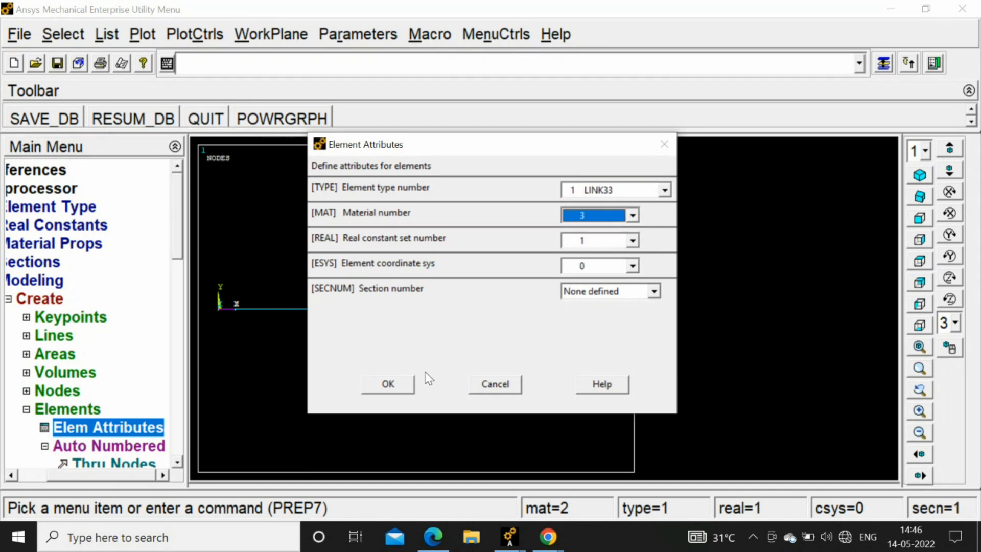
click(397, 389)
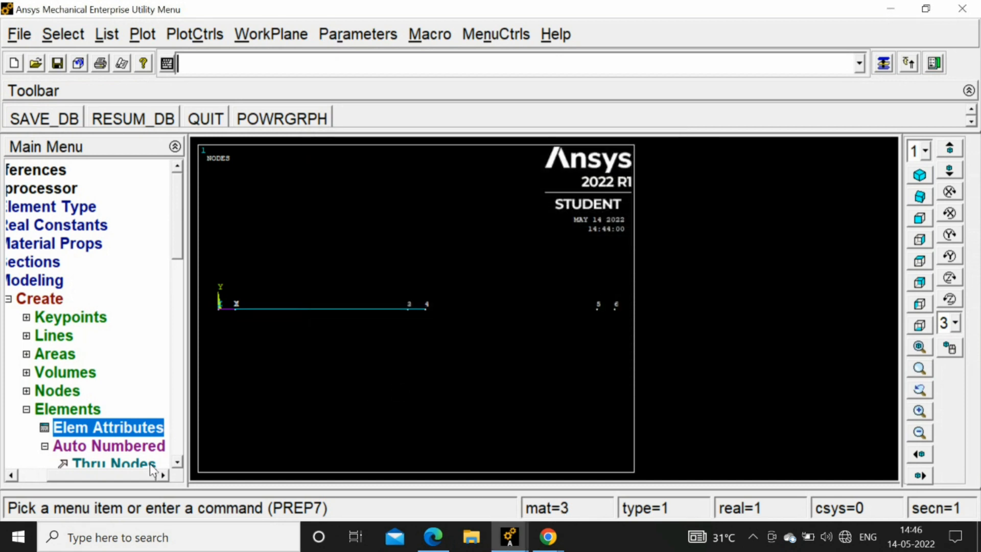
Step: Create a conduction link element through nodes 4 and 5
click(140, 466)
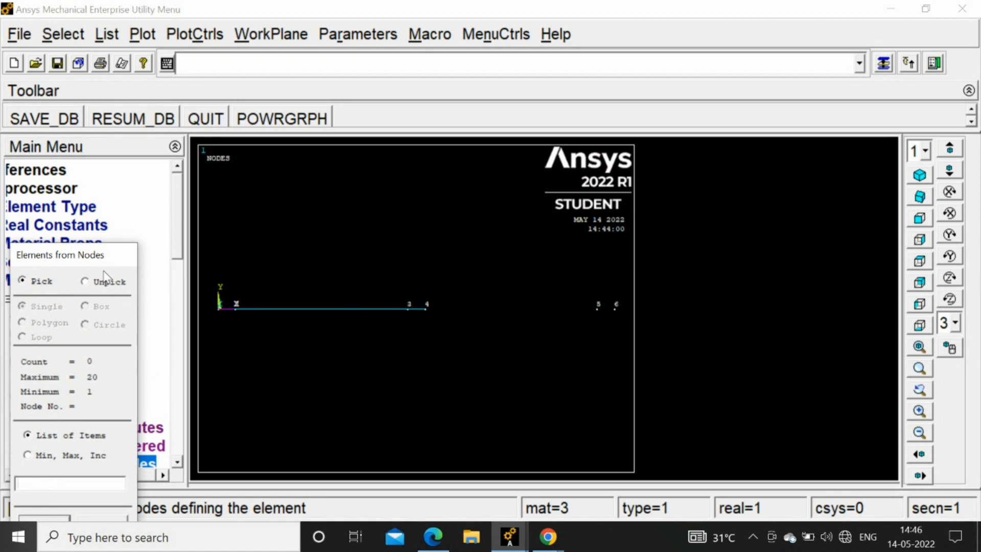
drag(104, 267, 105, 155)
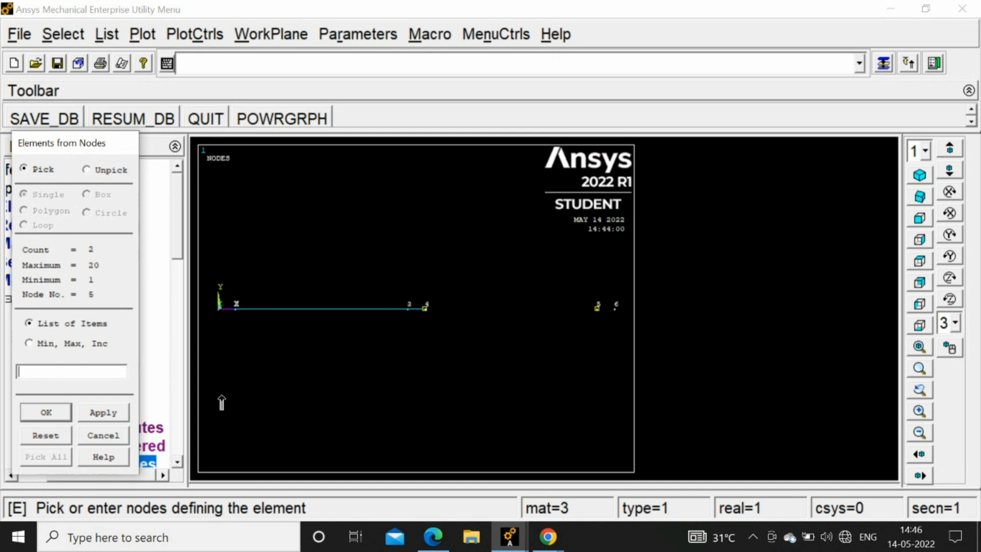
click(63, 412)
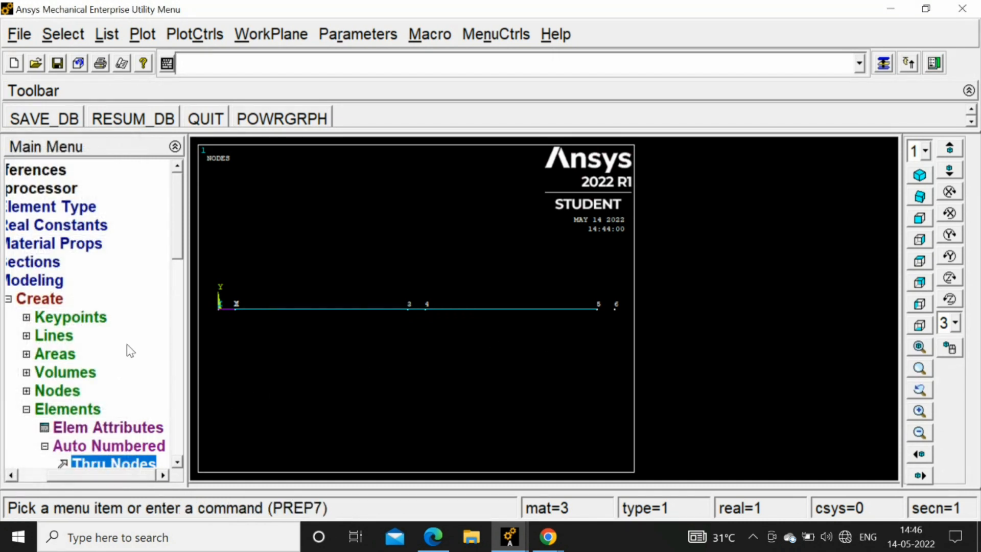
Step: Switch the element attributes back to type 2 LINK34, material number 4 and real constant set 2
click(97, 427)
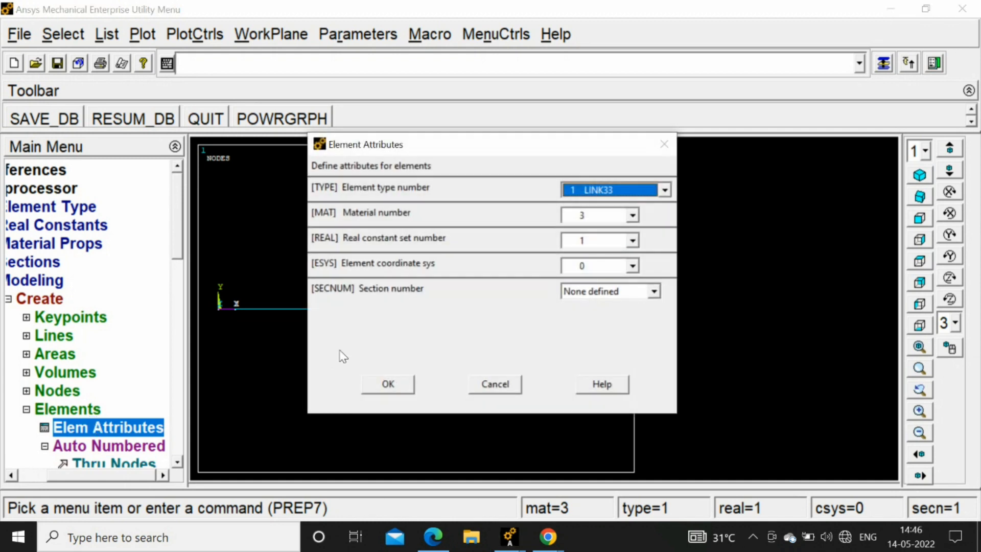
click(651, 193)
click(617, 217)
click(633, 215)
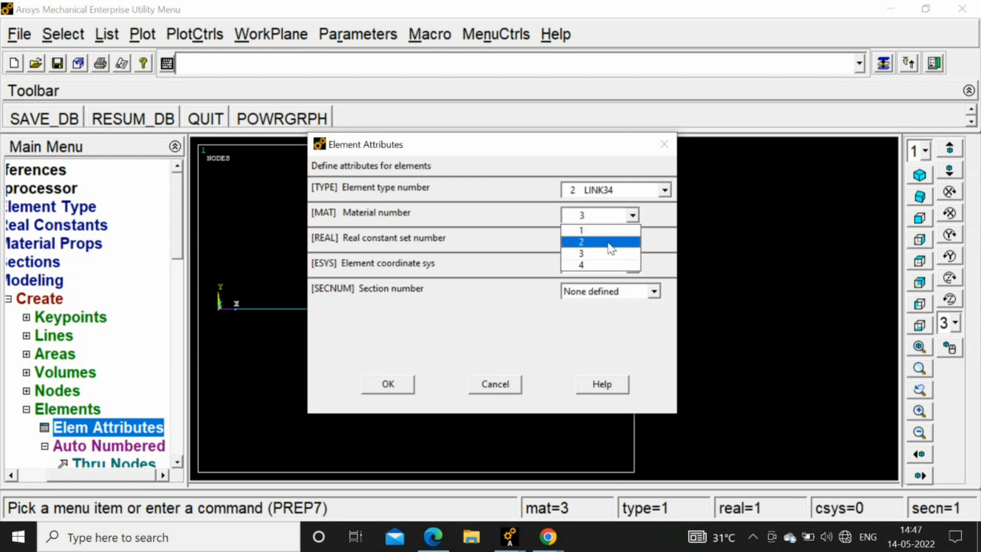
click(587, 265)
click(631, 240)
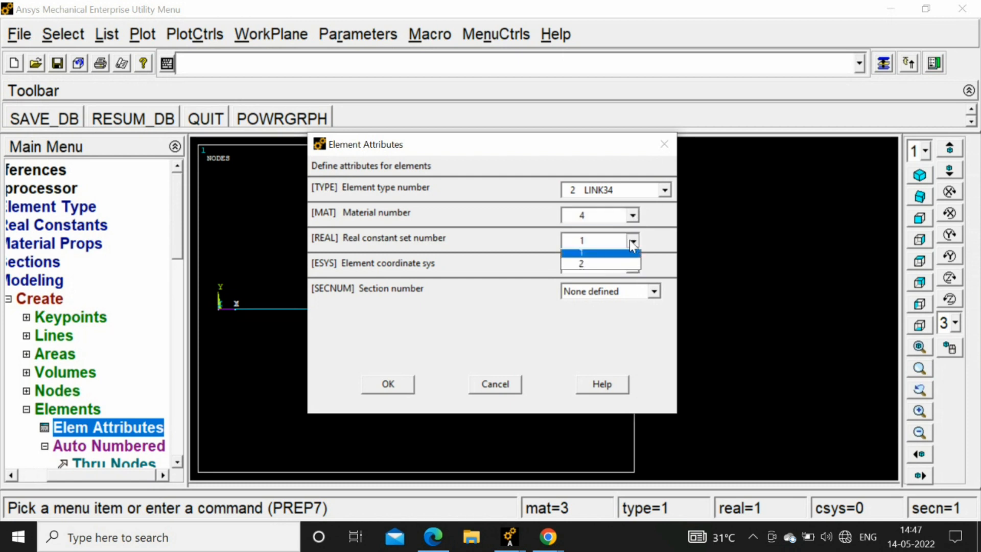
click(592, 268)
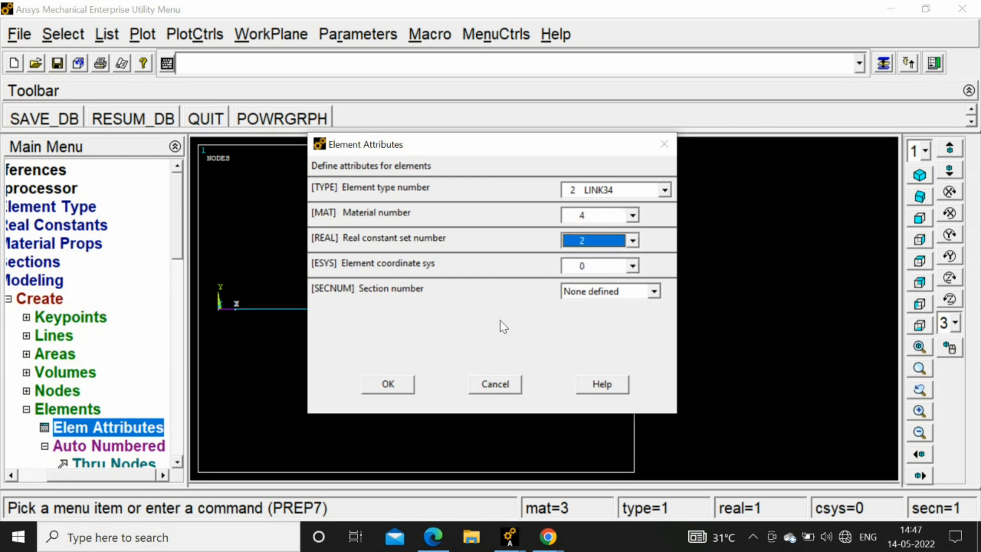
click(382, 389)
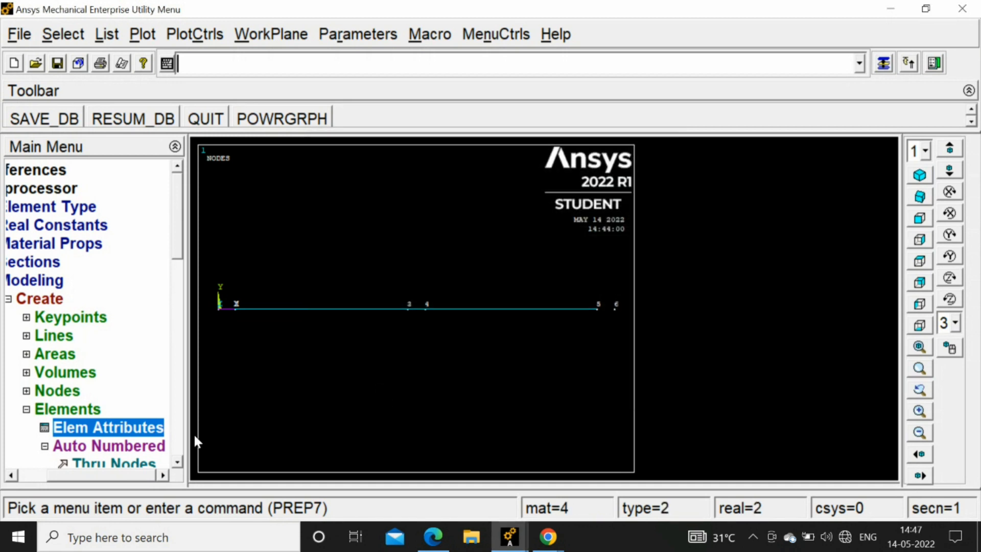
Step: Create a convection link element through nodes 5 and 6
click(147, 463)
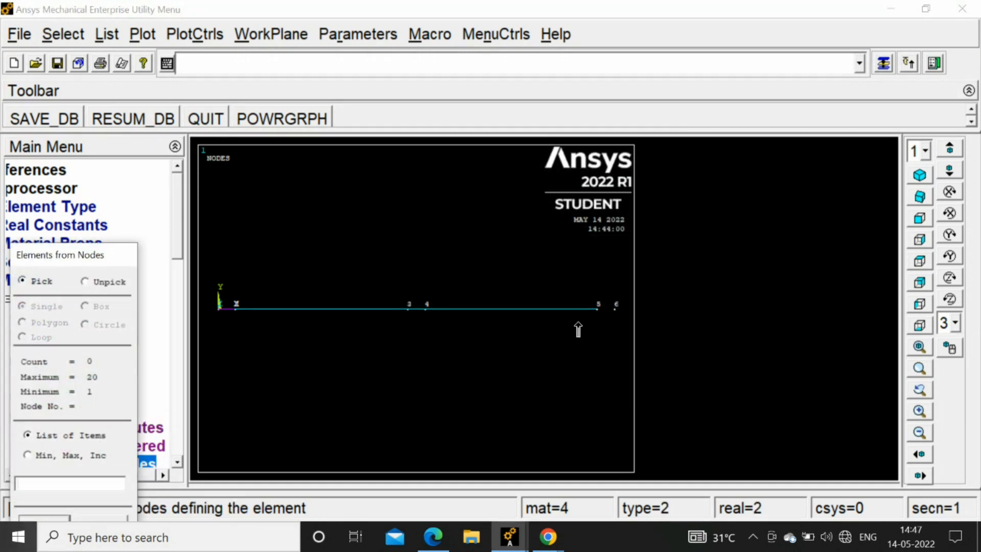
click(595, 315)
click(615, 313)
drag(44, 258, 64, 188)
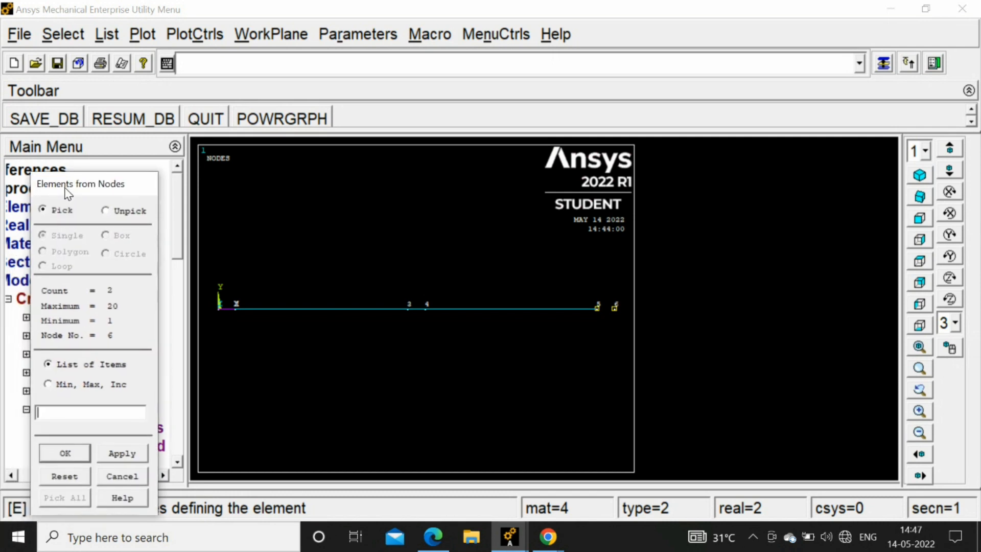
click(59, 449)
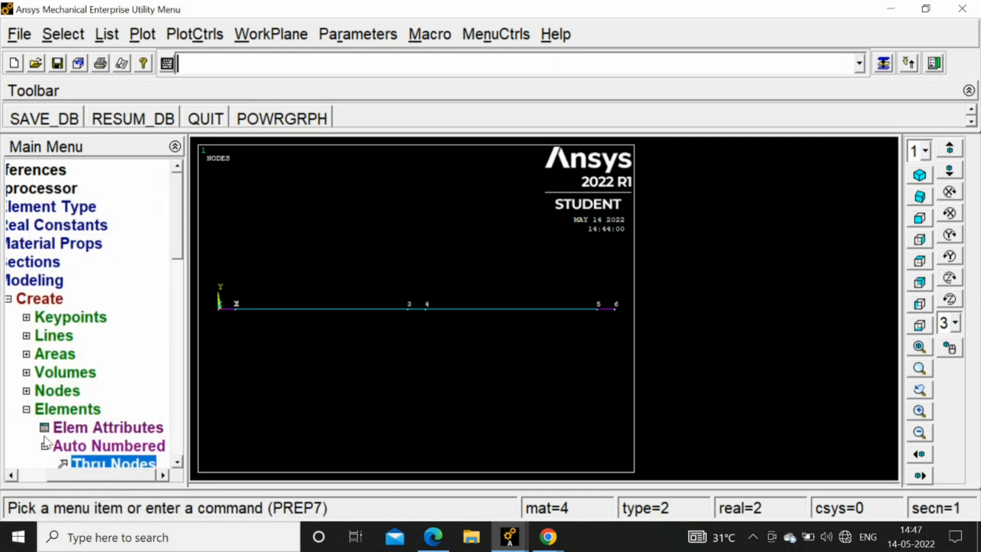
Step: Leave the modeling commands and open the thermal temperature load options in the preprocessor's load definitions
click(10, 302)
click(8, 301)
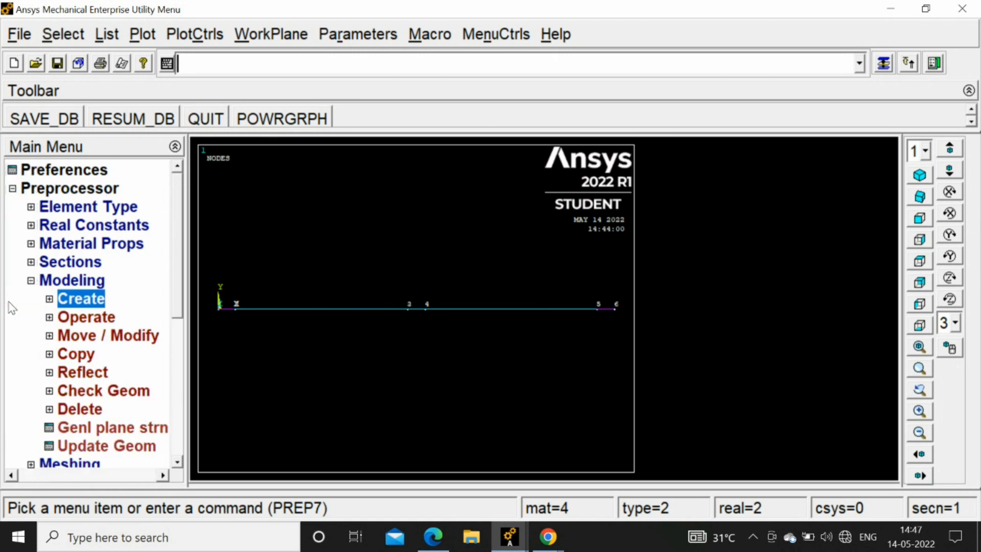
click(31, 281)
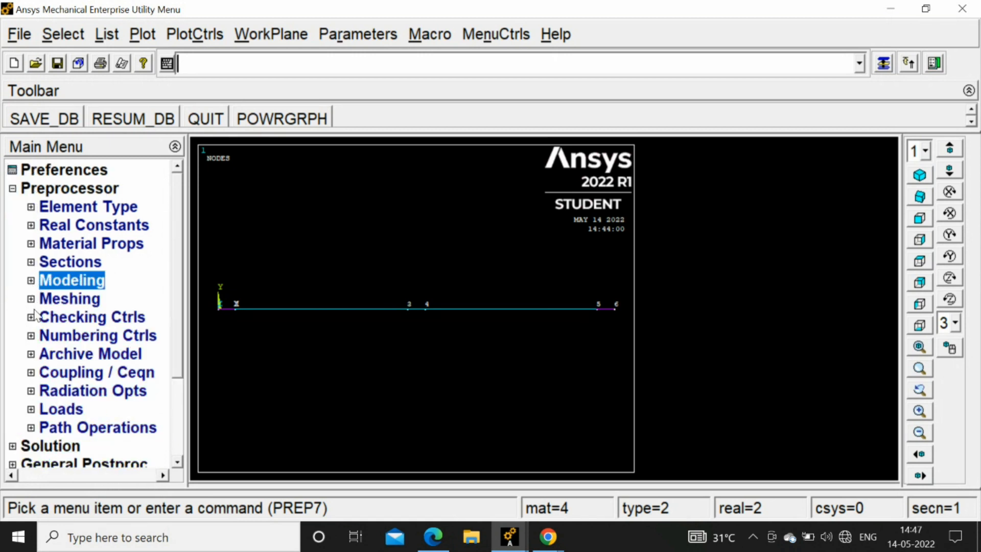
click(30, 410)
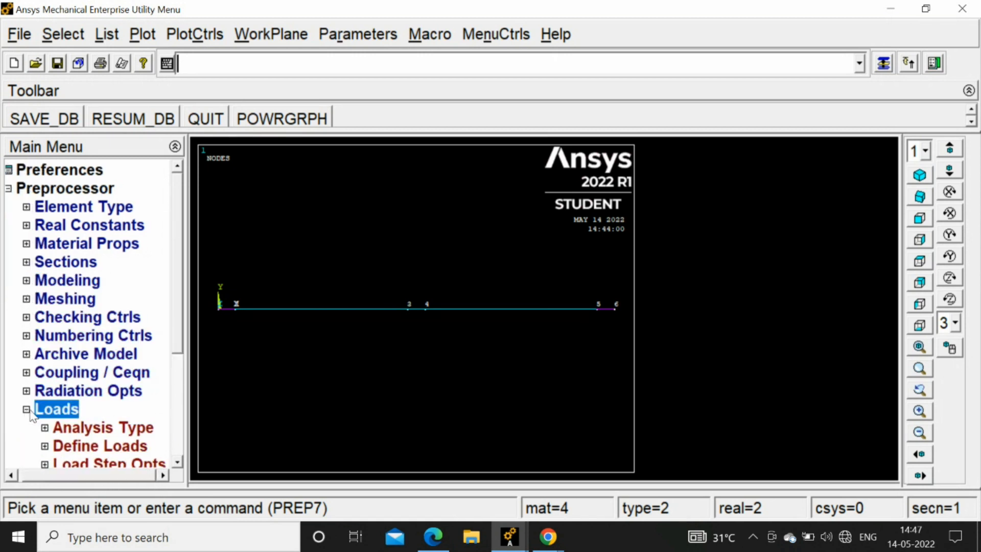
click(177, 463)
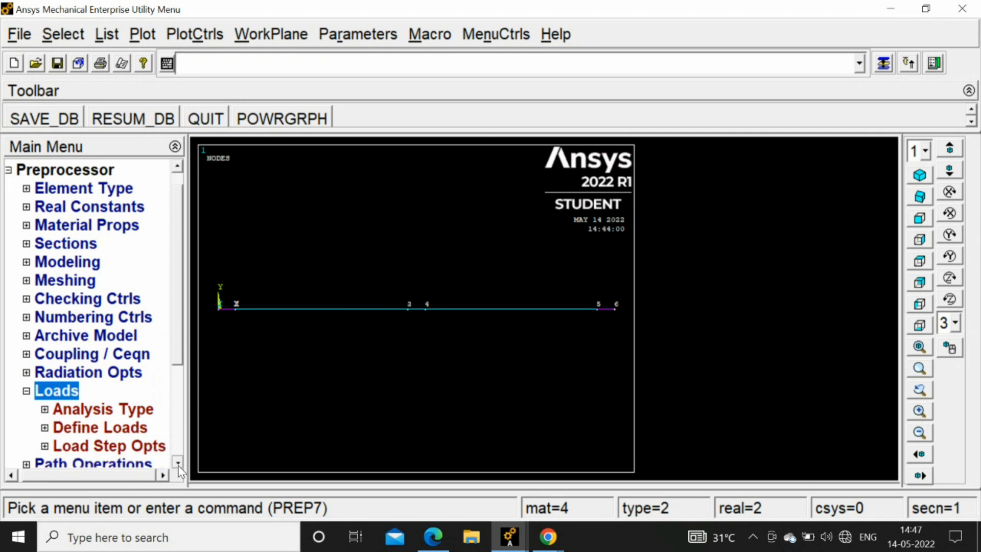
click(177, 464)
click(177, 463)
click(177, 464)
click(177, 463)
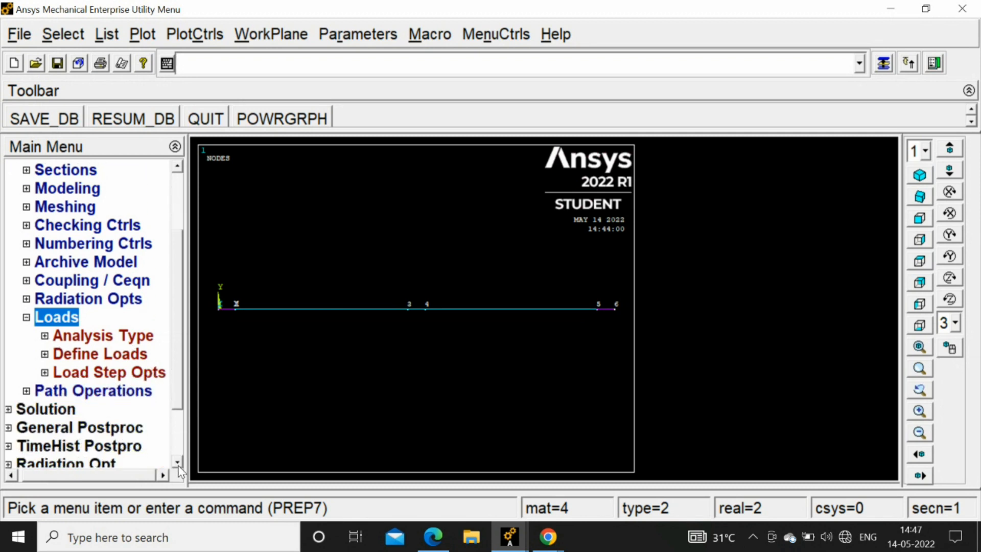
click(45, 335)
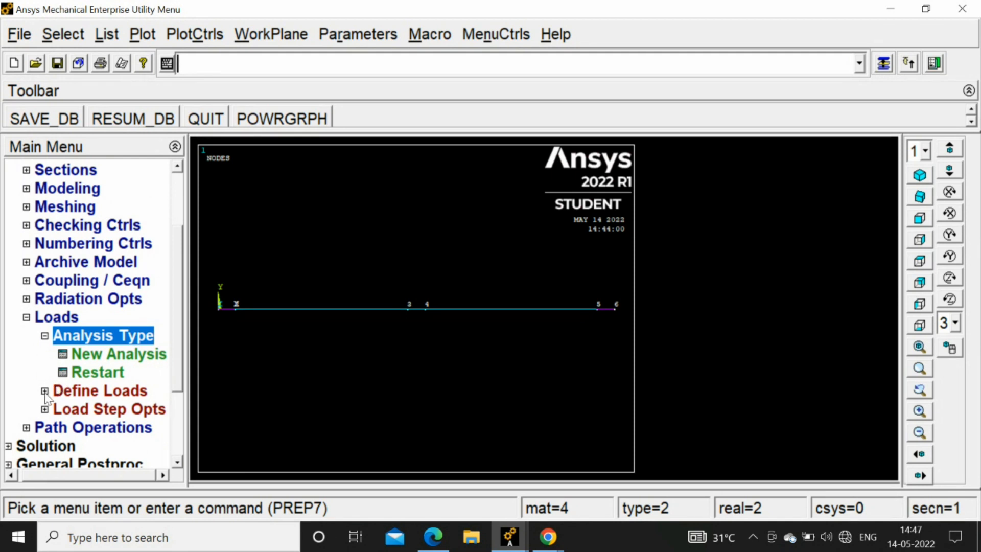
click(45, 336)
click(46, 354)
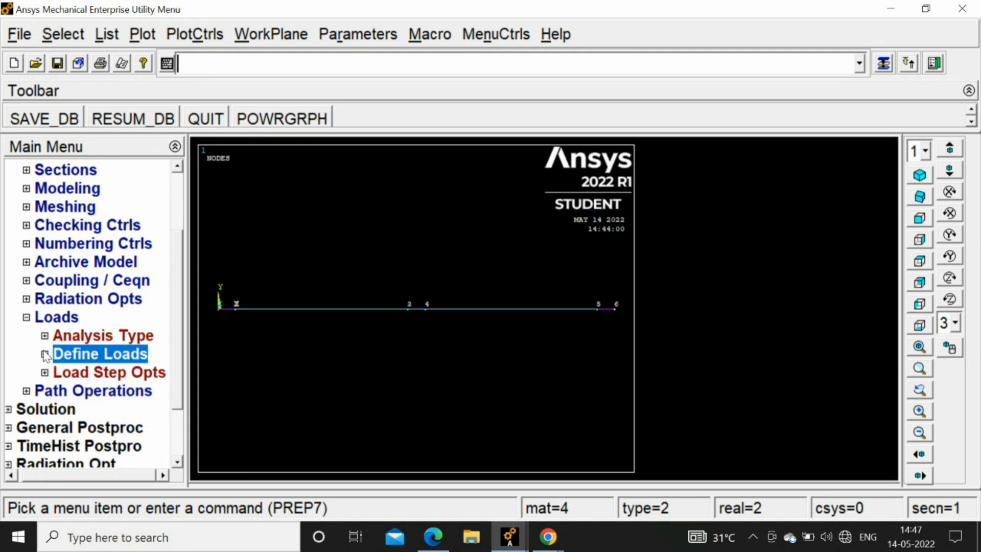
click(48, 392)
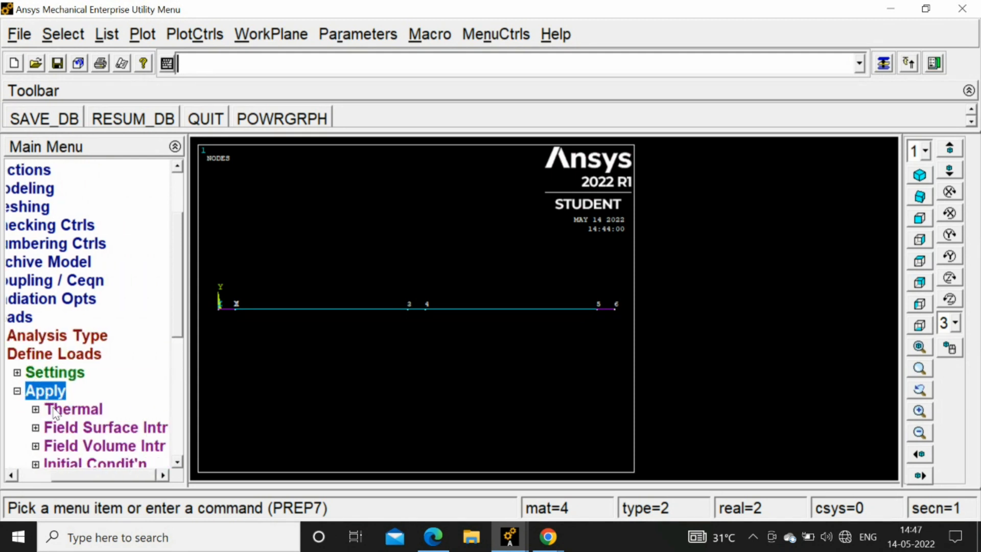
click(54, 412)
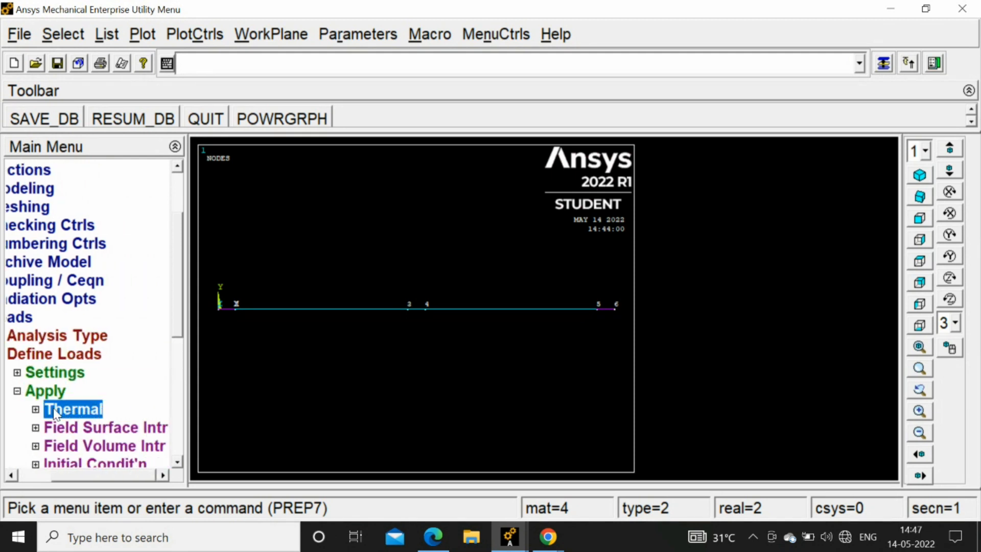
click(177, 462)
click(177, 463)
click(177, 462)
click(177, 462)
click(177, 462)
click(177, 462)
click(178, 462)
click(177, 463)
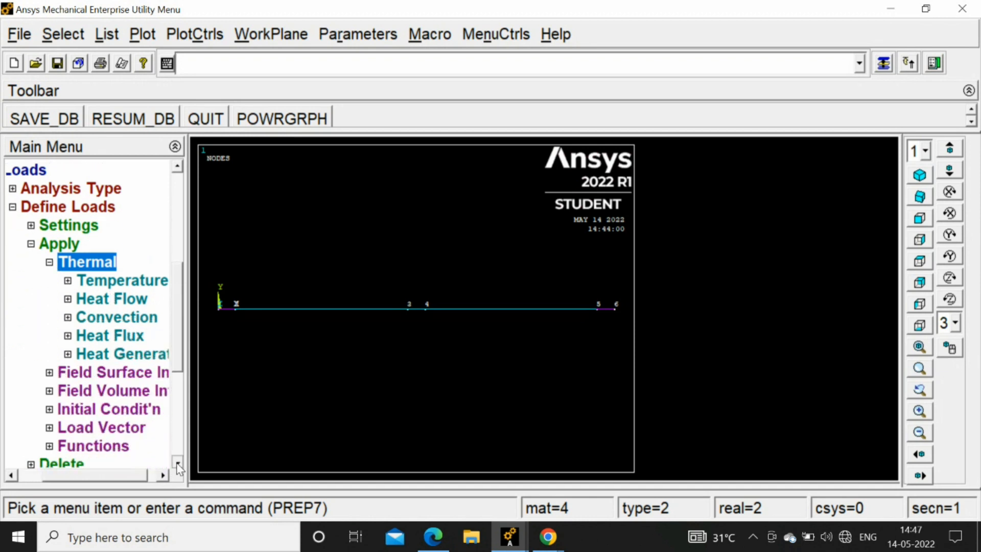
click(177, 462)
click(129, 261)
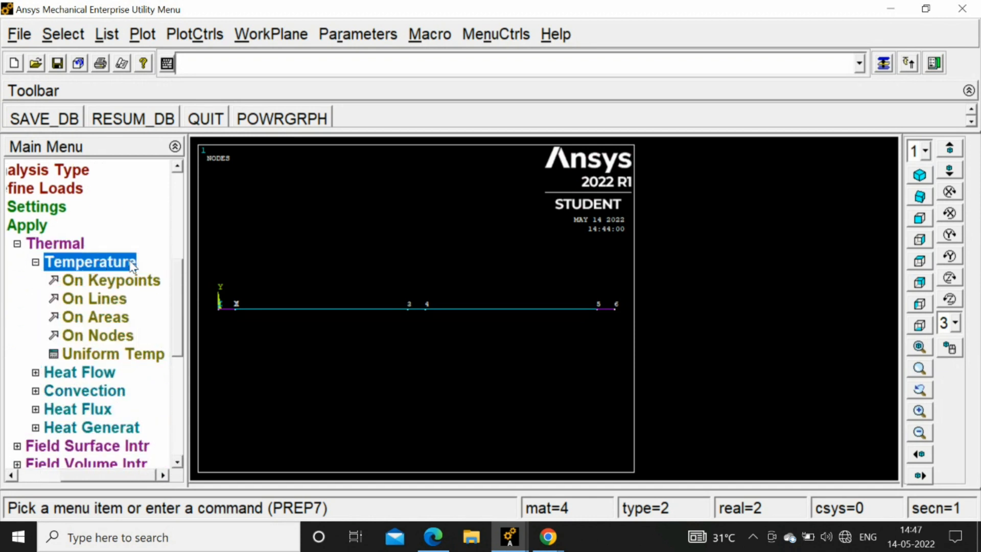
Step: Apply a constant TEMP load of 820 to node 1 at the wall's origin end
click(100, 340)
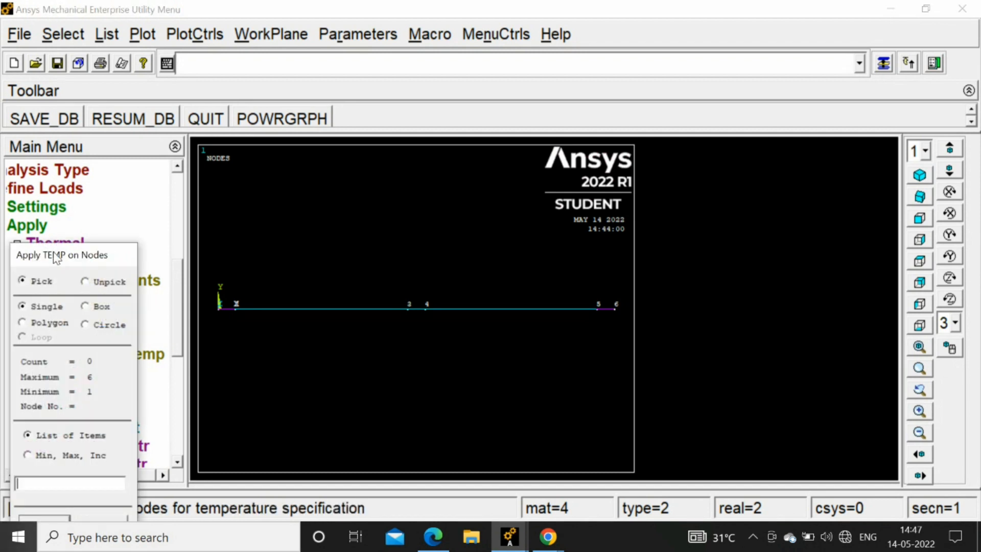
drag(56, 258, 64, 173)
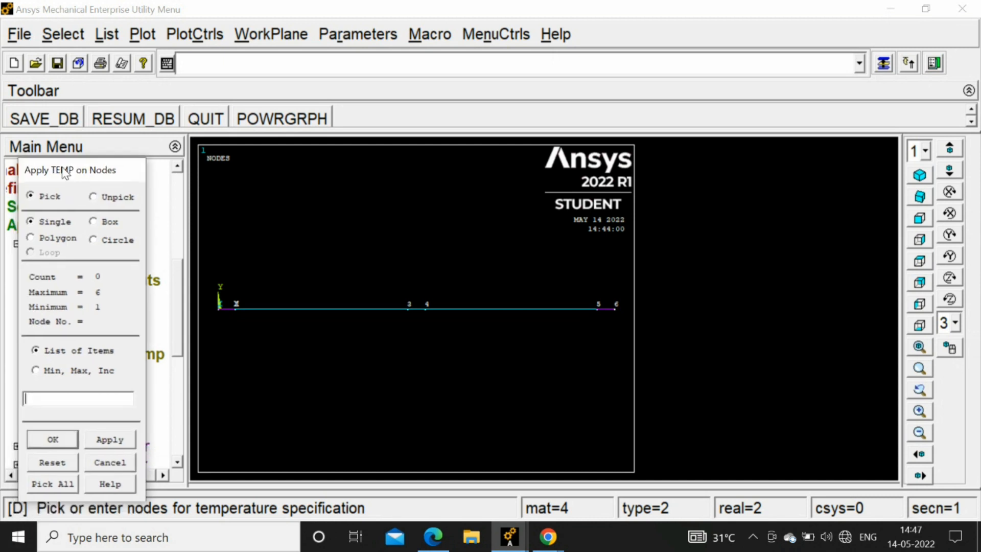
click(215, 315)
click(61, 437)
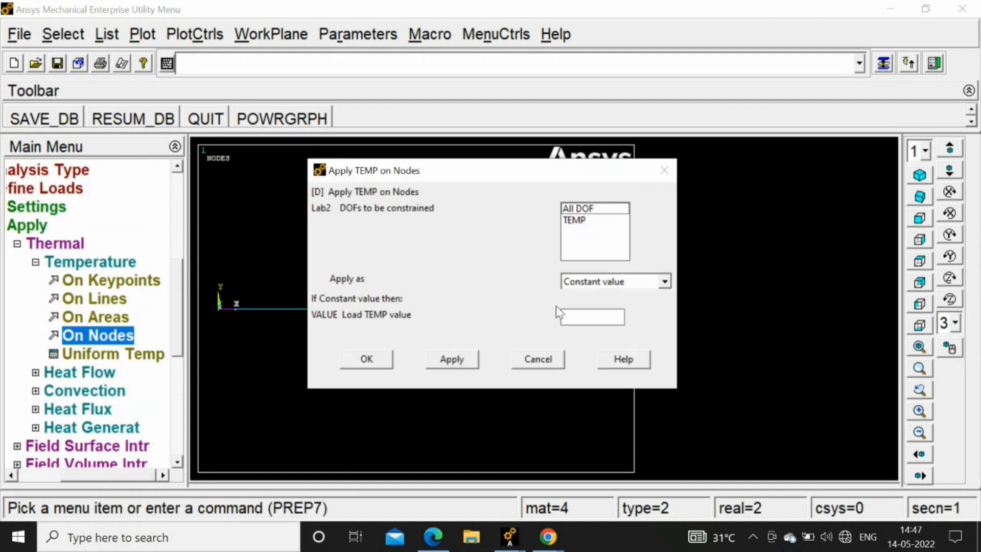
click(579, 220)
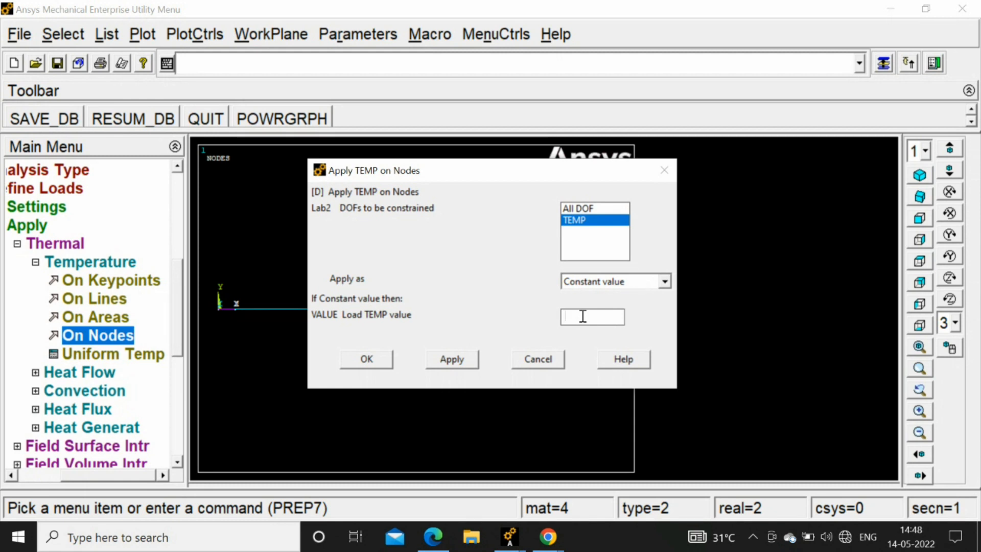
text(820)
click(370, 358)
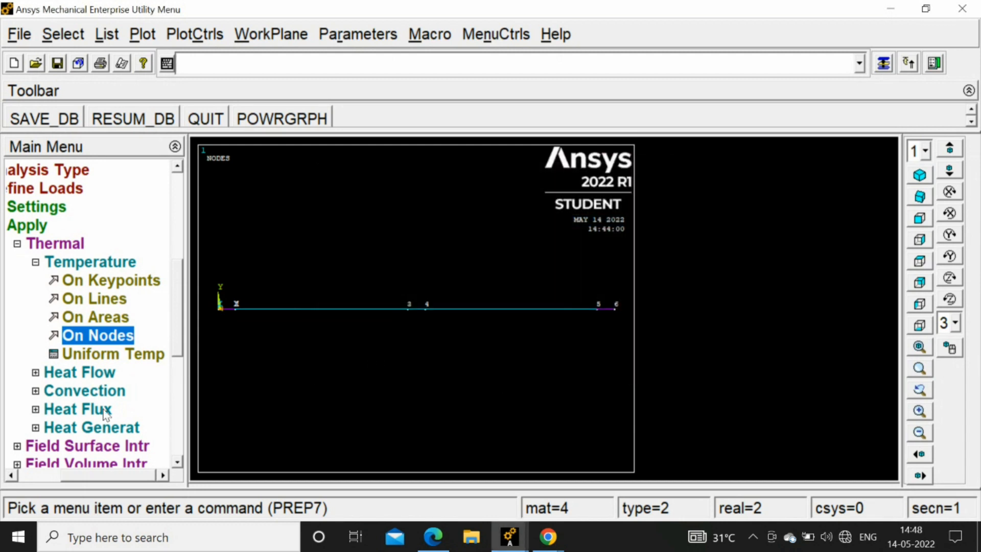
Step: Apply a constant TEMP load of 110 to node 6 at the wall's far end
click(92, 341)
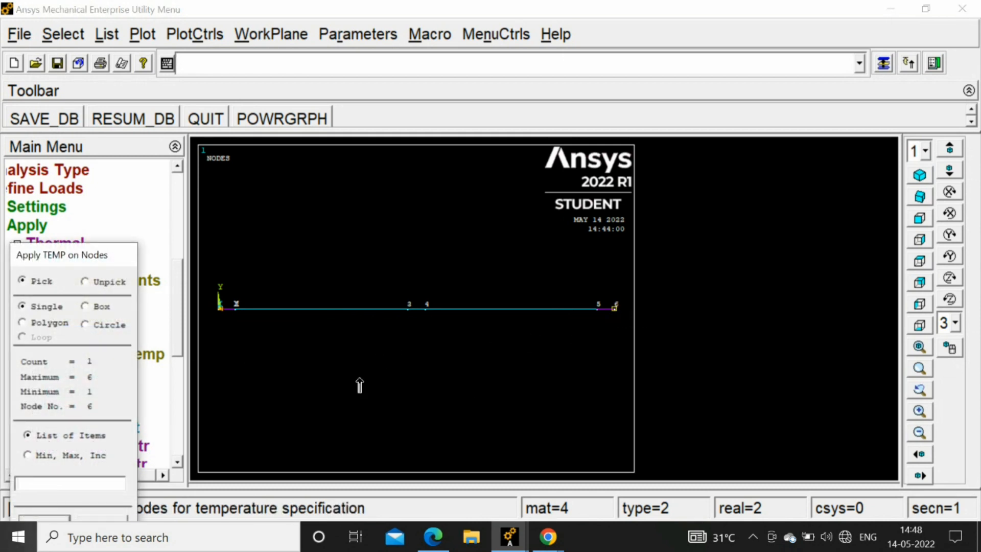
click(36, 518)
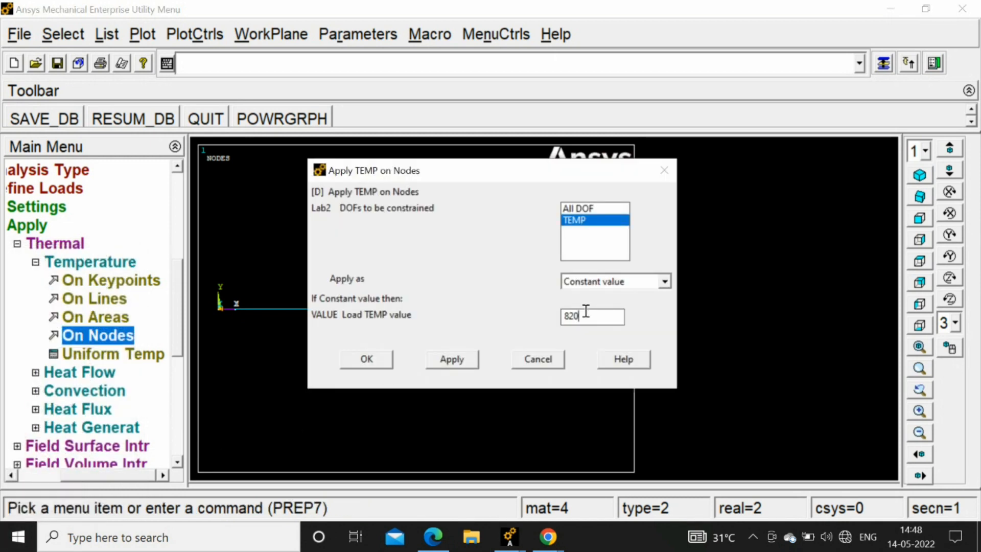
text(110)
click(370, 360)
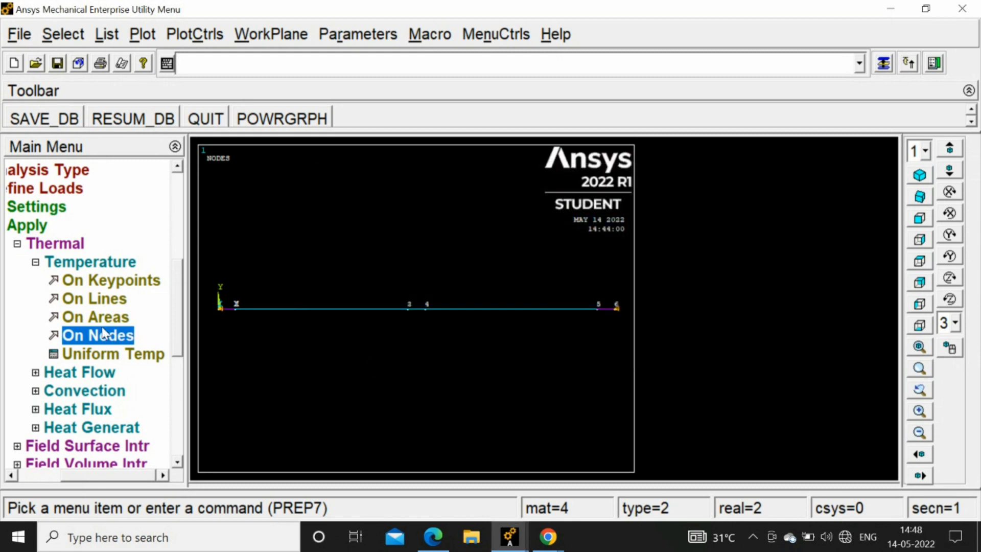
Step: Solve the current load step, proceeding past the load data check, and close the solution note and status listing
click(17, 243)
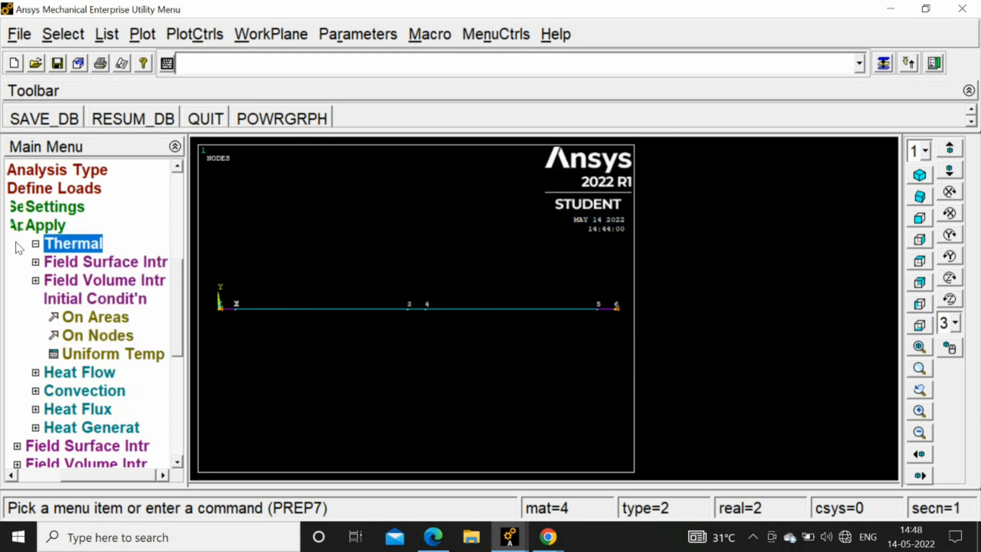
click(21, 225)
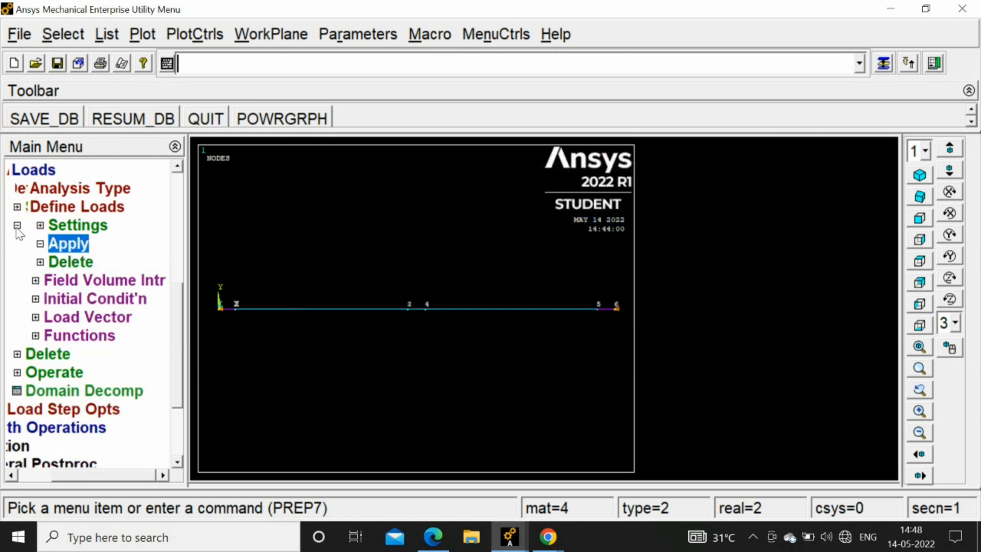
double_click(15, 174)
click(25, 355)
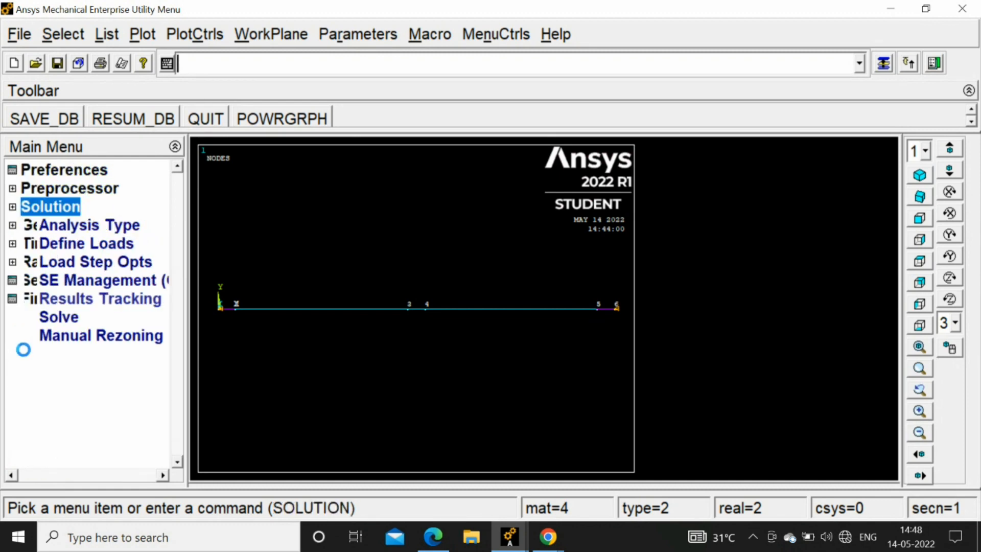
click(68, 319)
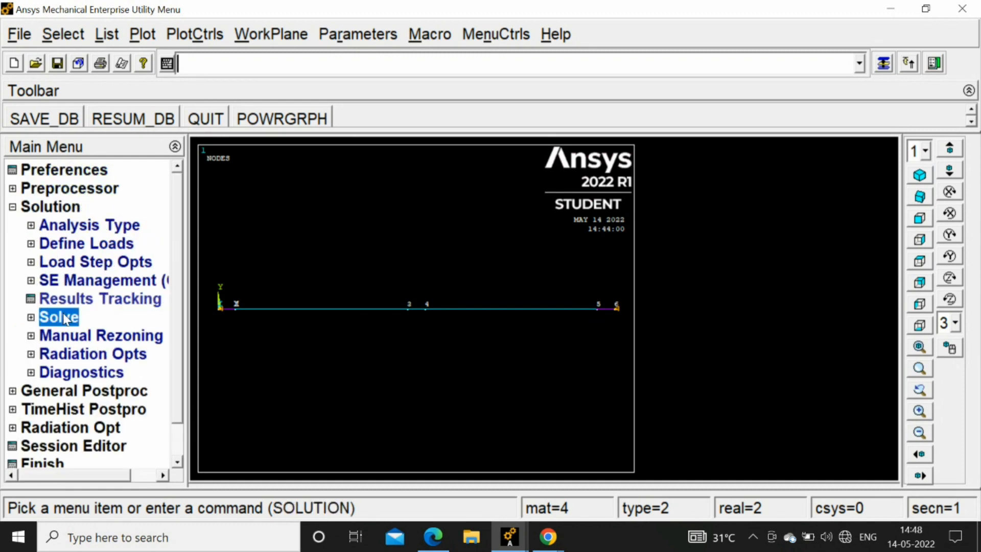
click(62, 335)
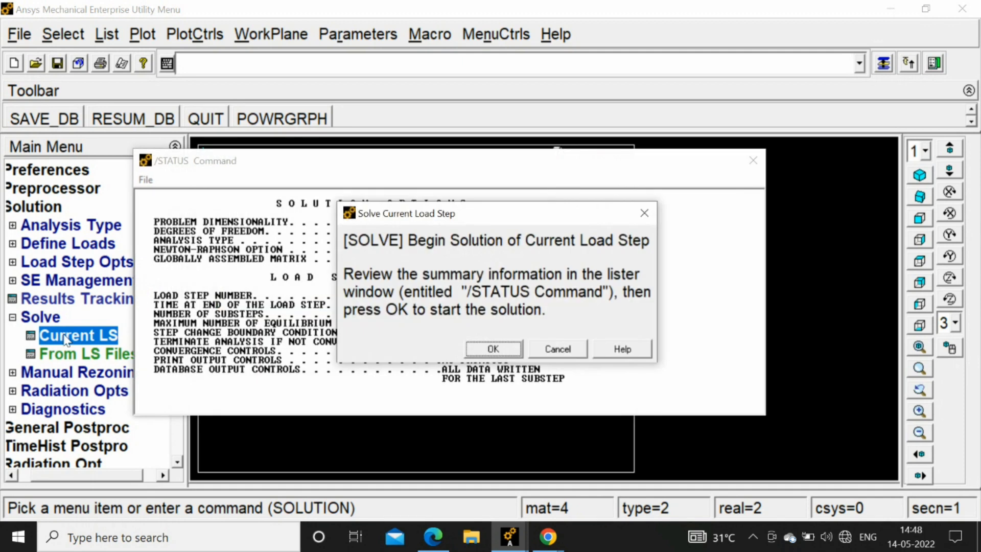
click(489, 349)
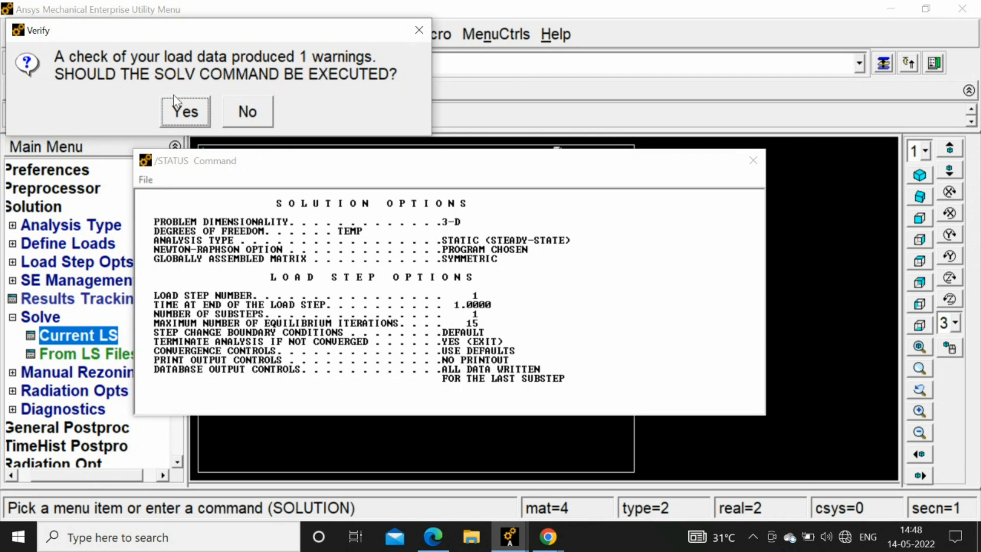
click(196, 111)
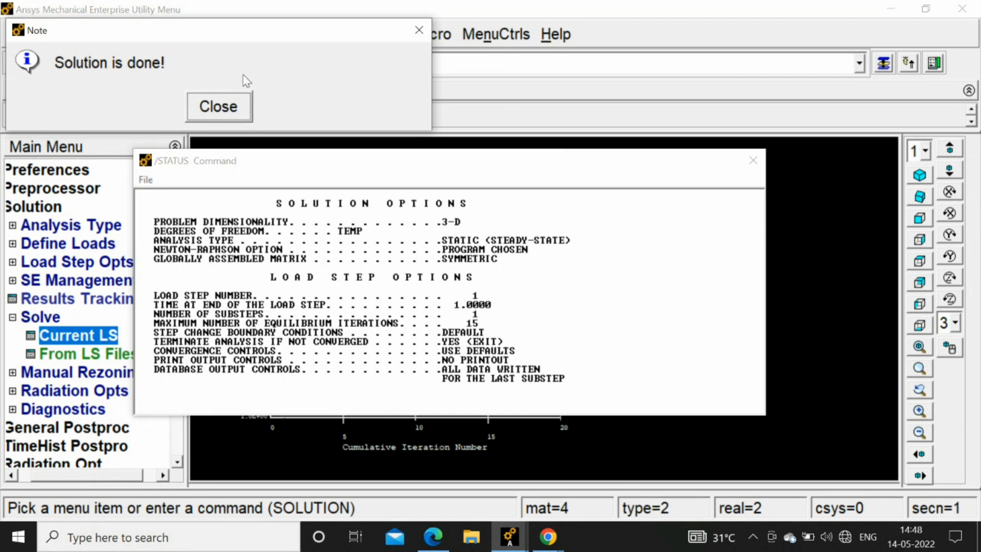
click(420, 32)
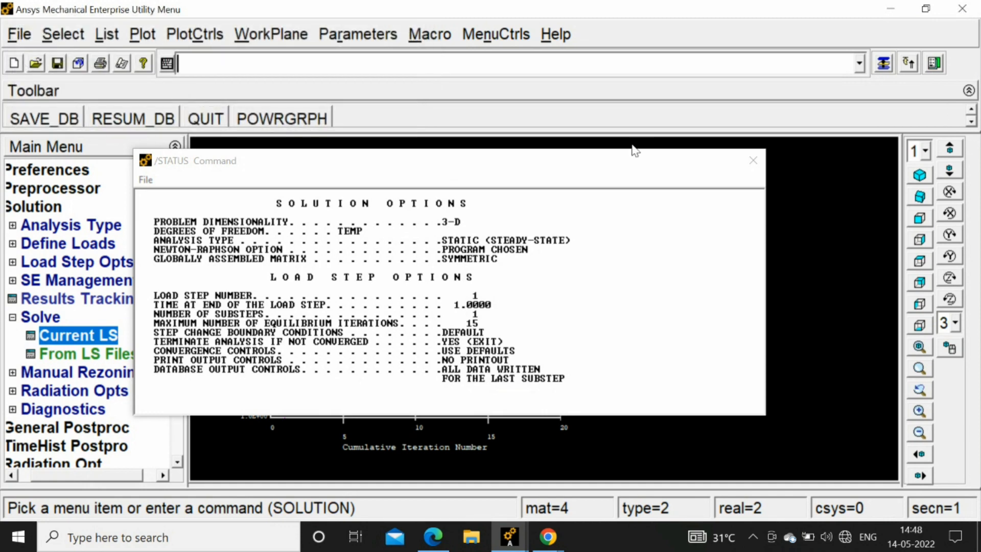
click(753, 157)
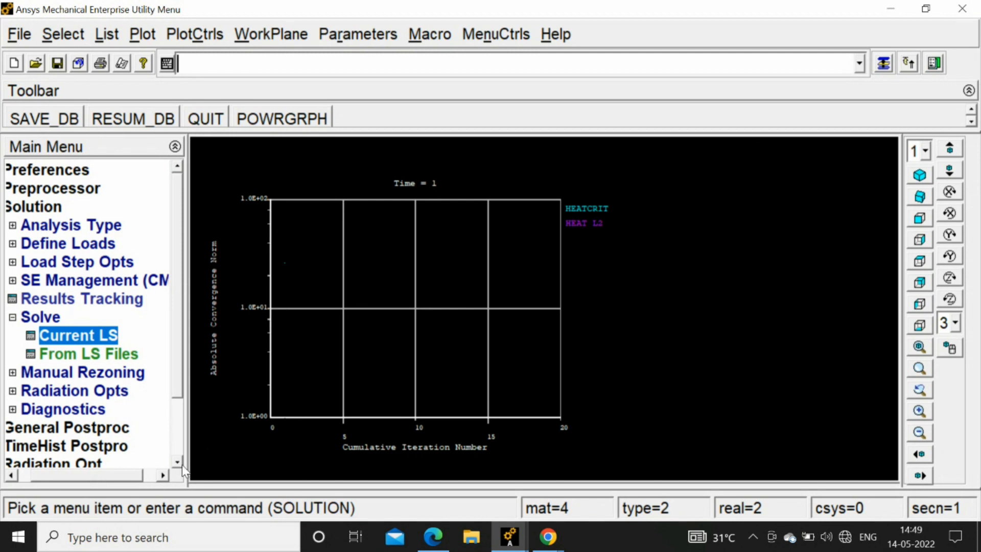
Step: Leave the solve commands and open the general postprocessor
scroll(31, 316, down, 3)
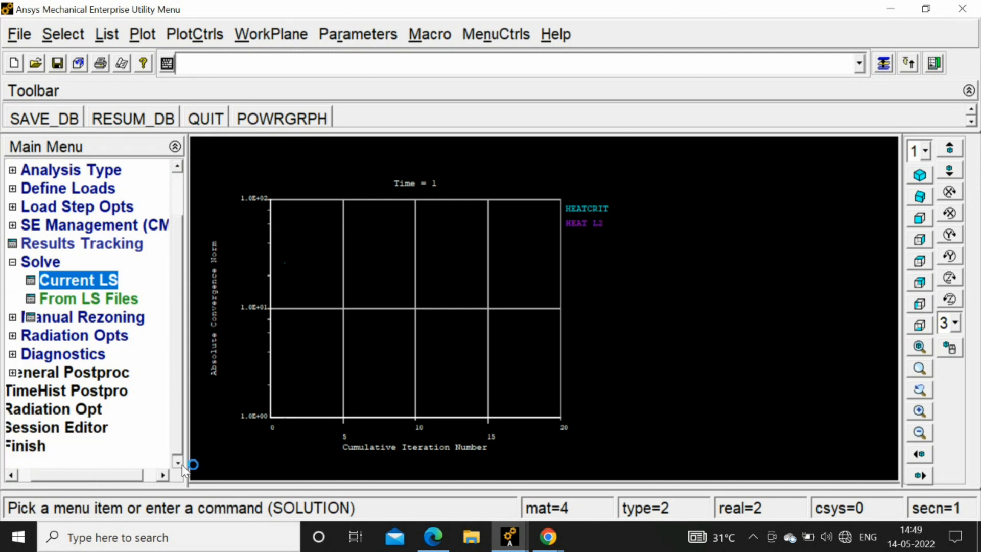
click(12, 262)
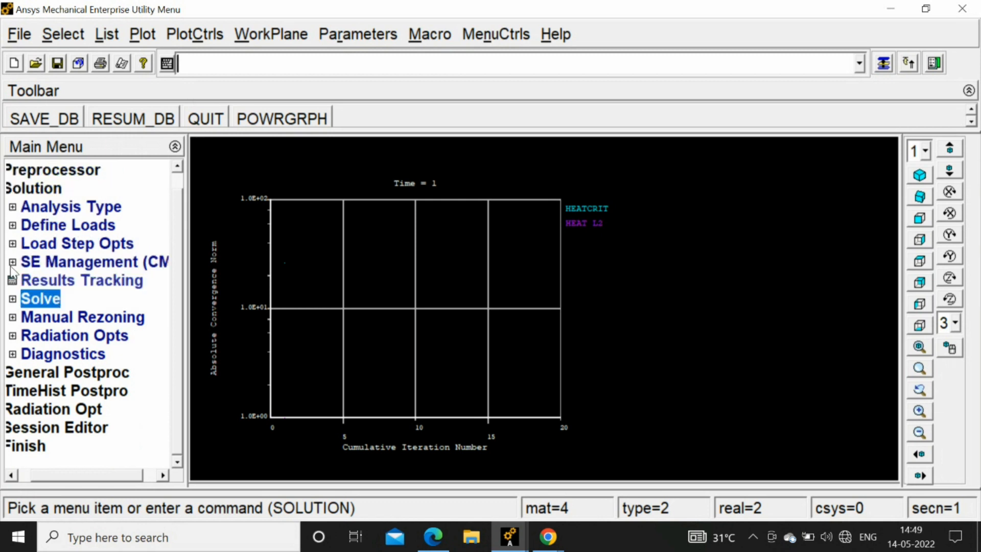
click(18, 372)
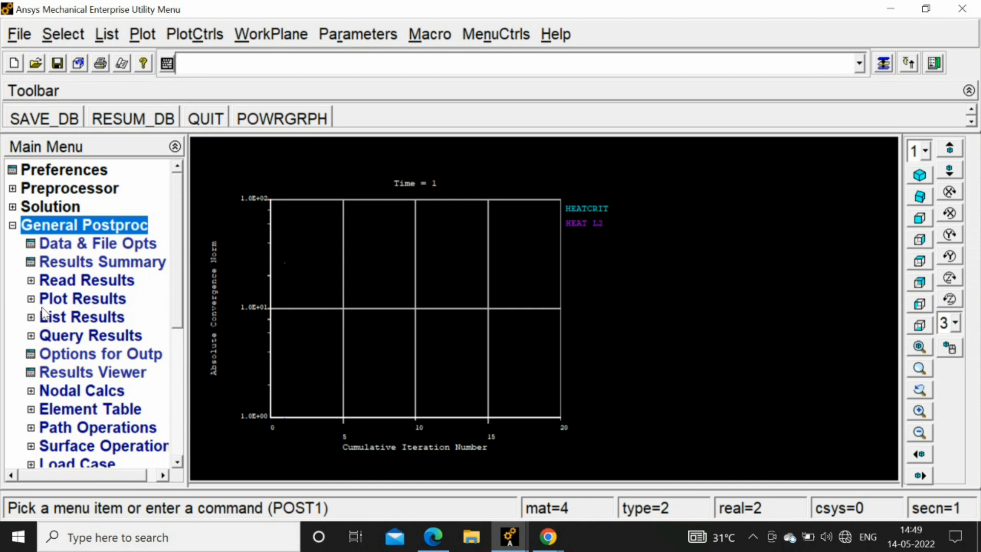
click(31, 391)
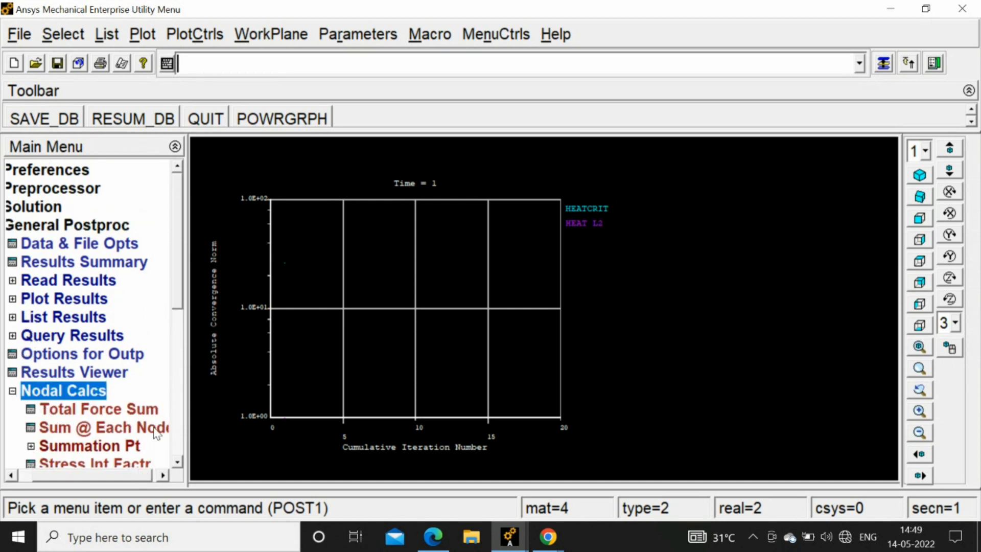
click(176, 461)
click(176, 461)
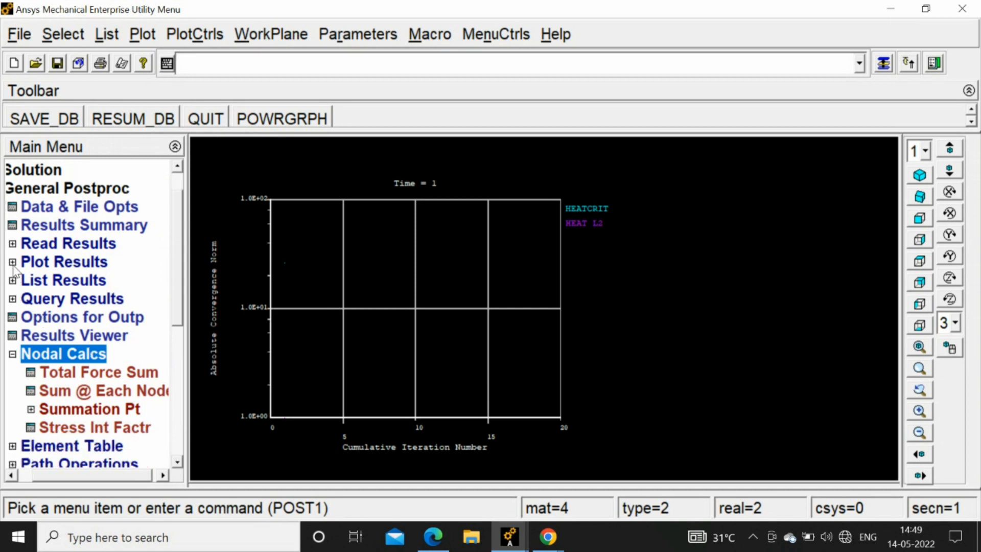
click(13, 280)
click(13, 281)
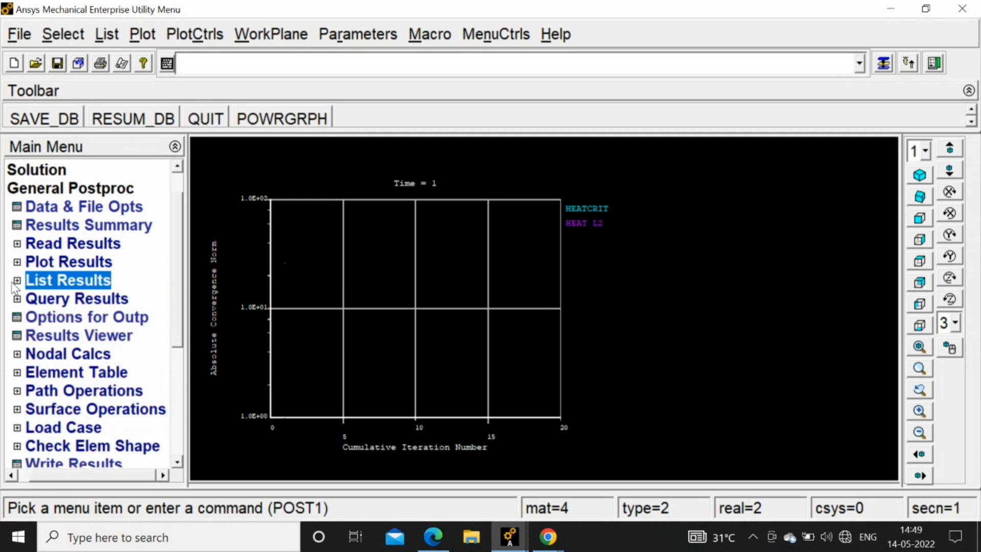
Step: Plot the nodal temperature from the DOF solution as a contour on the deformed shape only
click(17, 262)
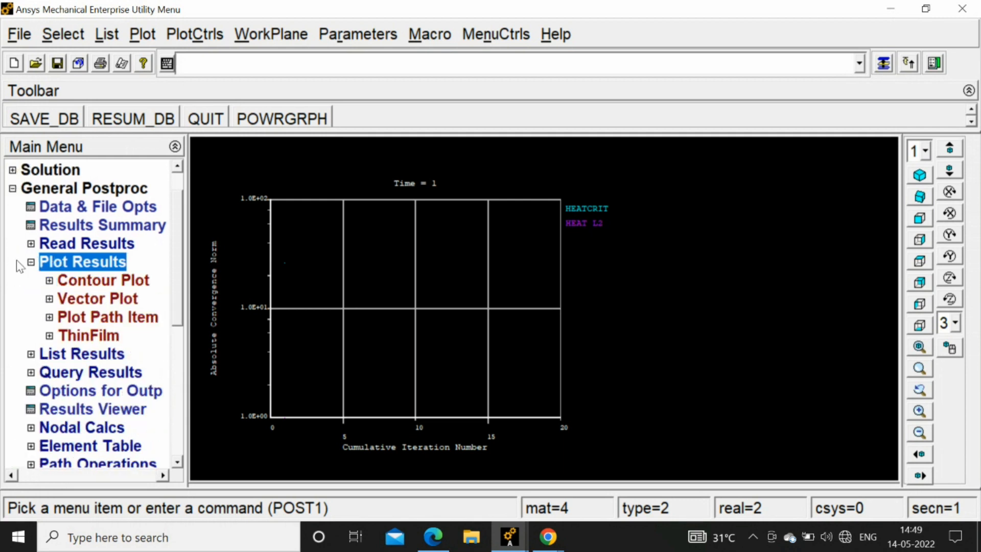
click(50, 281)
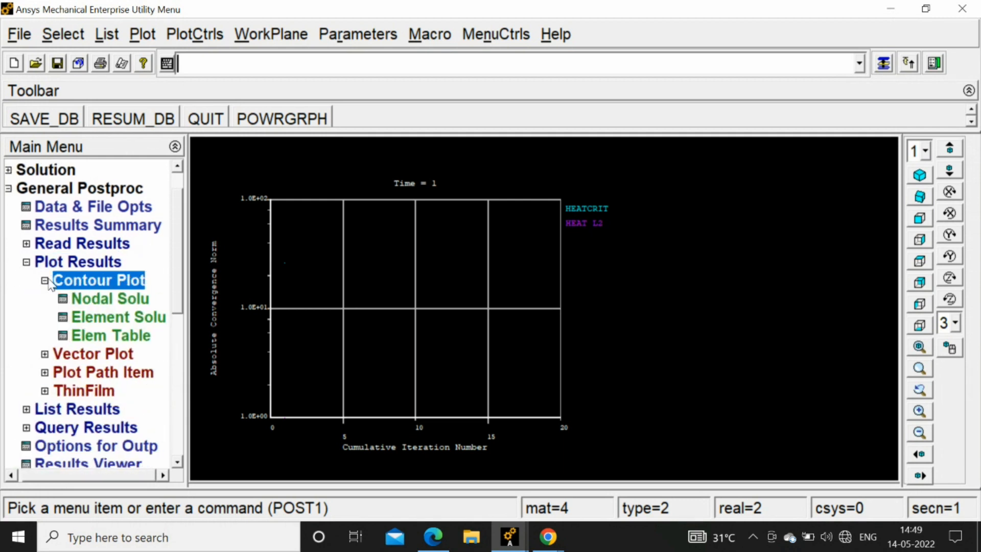
click(77, 302)
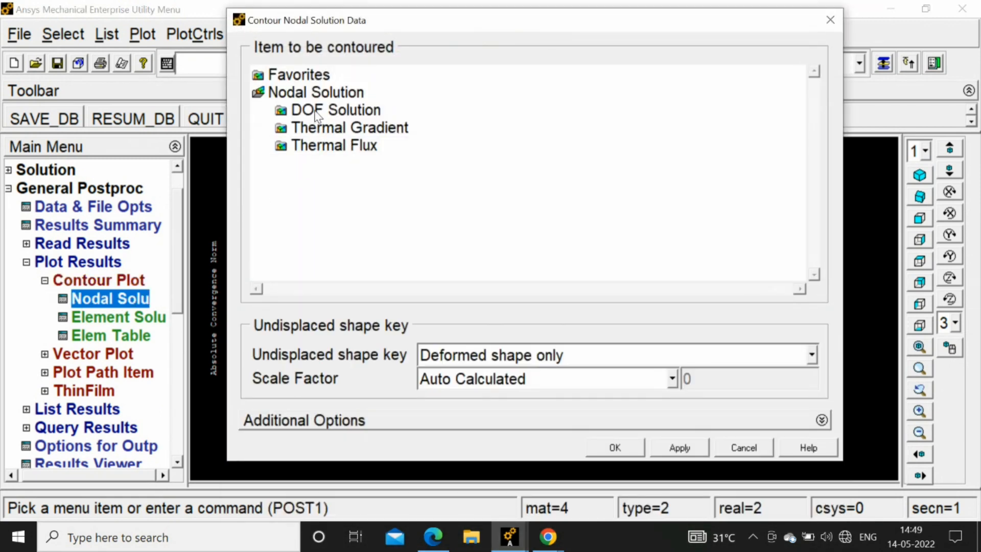
double_click(305, 95)
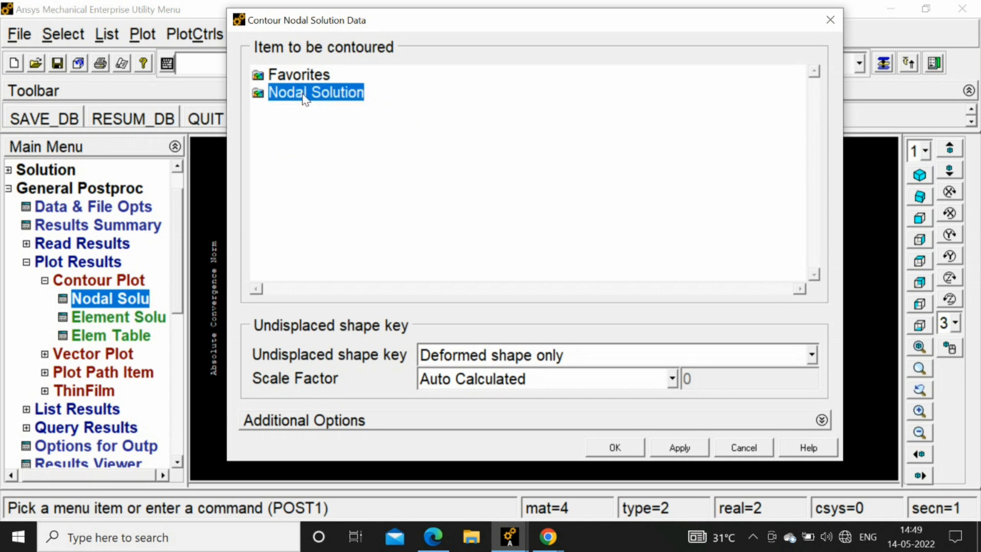
double_click(303, 95)
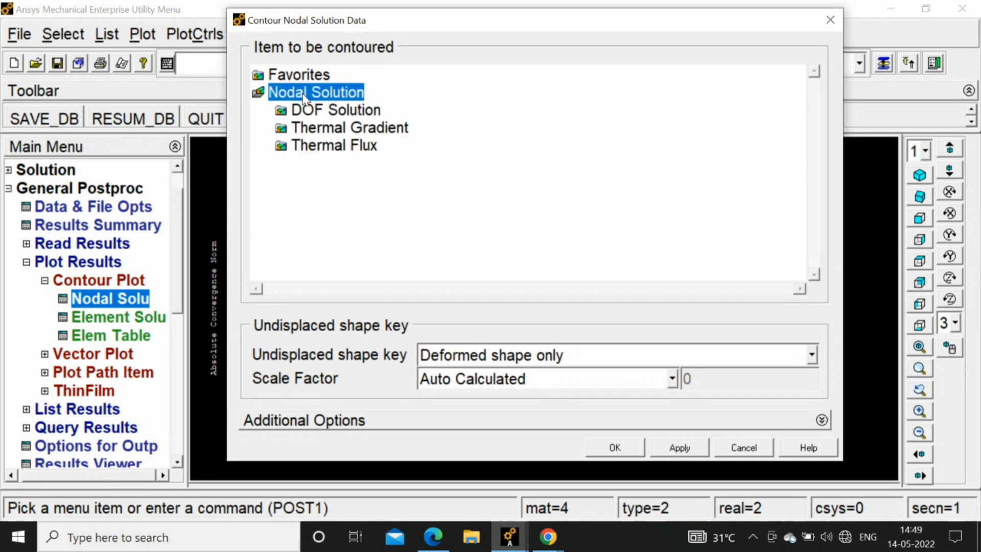
double_click(327, 111)
click(327, 126)
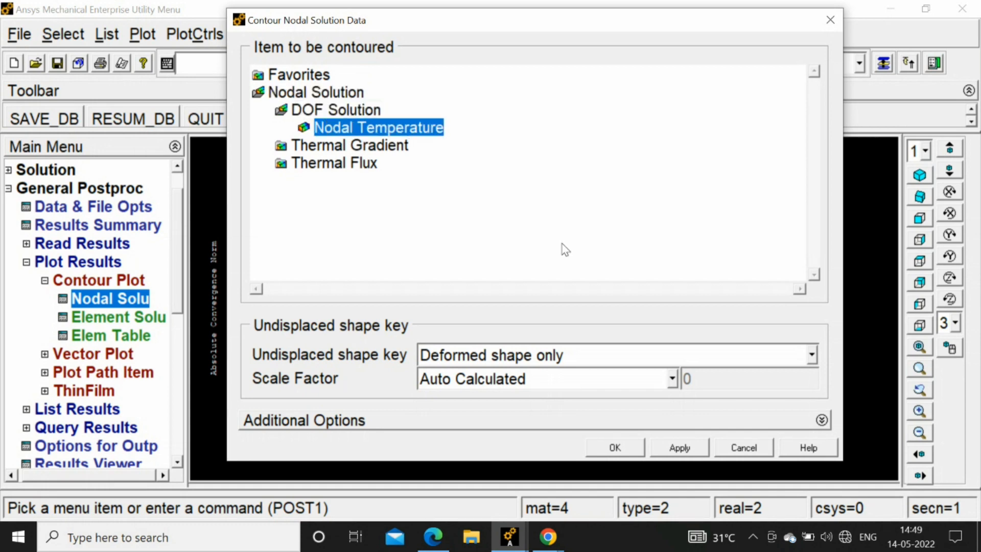
click(626, 446)
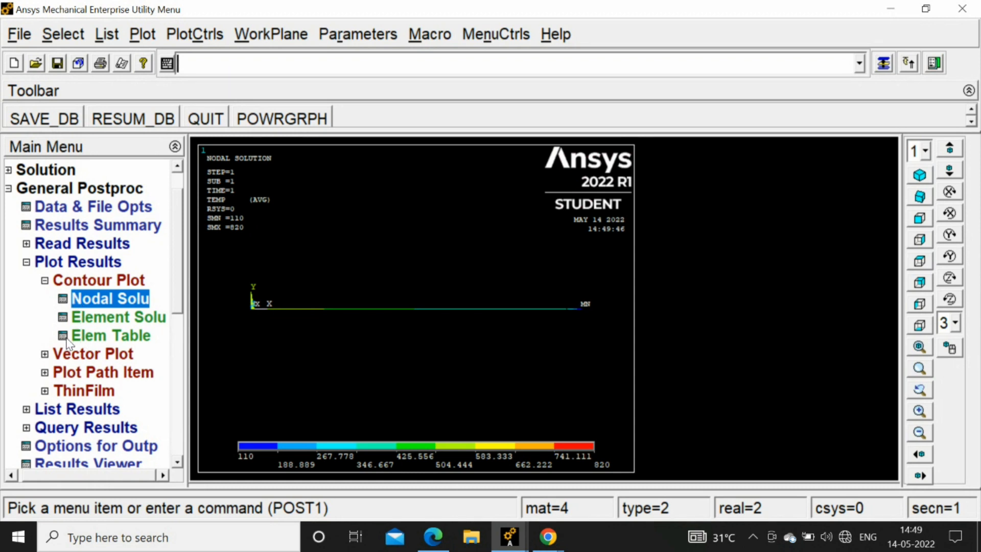
Step: List the heat flow (HEAT) nodal loads for all selected nodes, review them, and close the listing
click(26, 410)
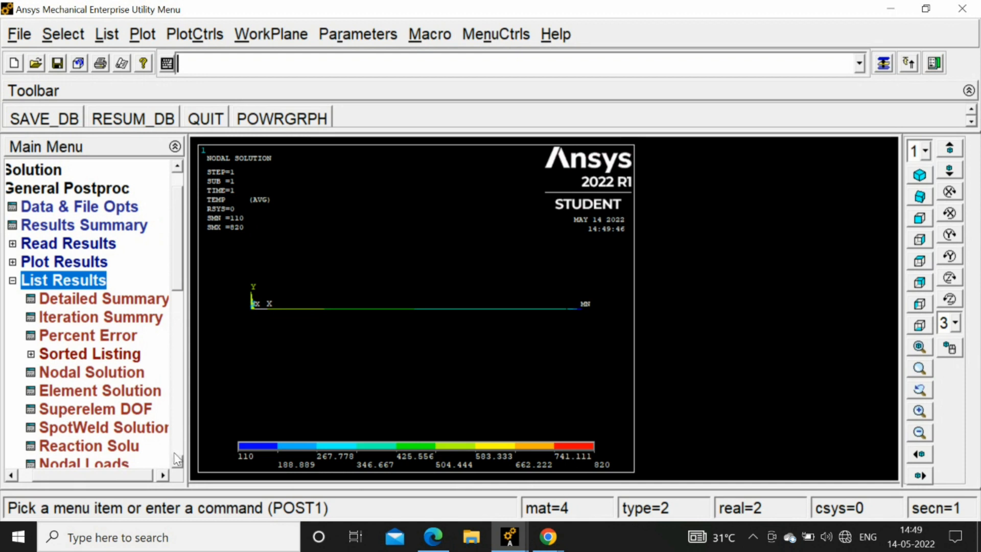
click(178, 462)
click(179, 462)
click(178, 462)
click(178, 461)
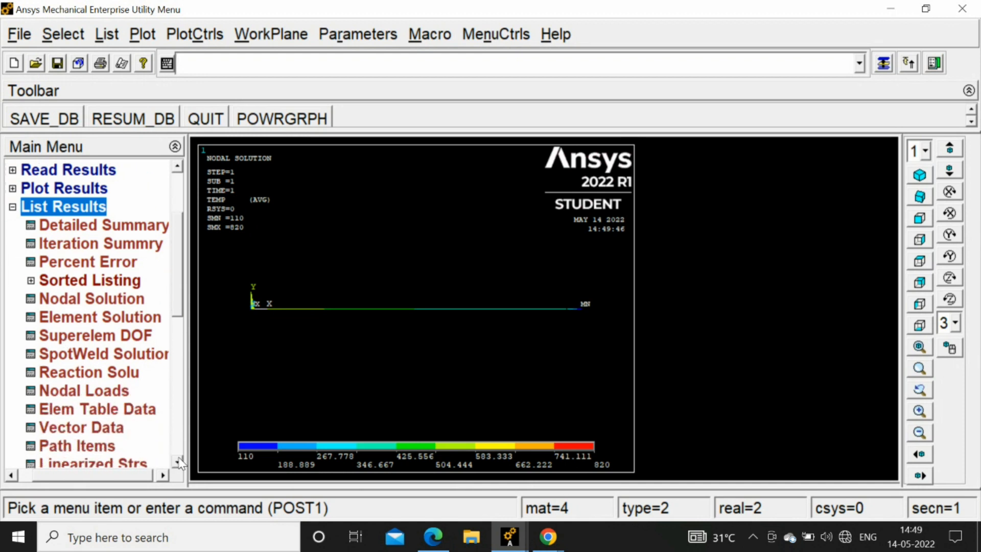
click(178, 462)
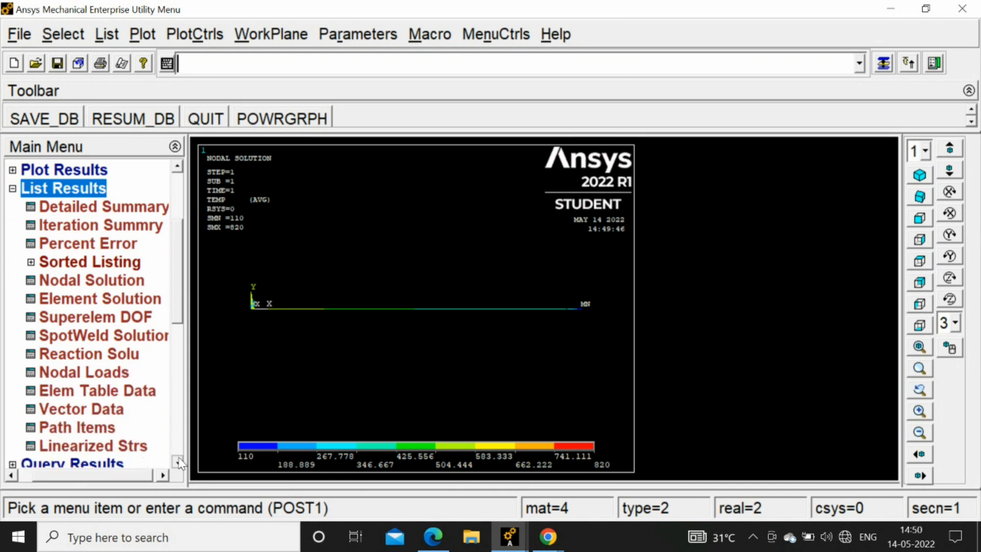
click(102, 375)
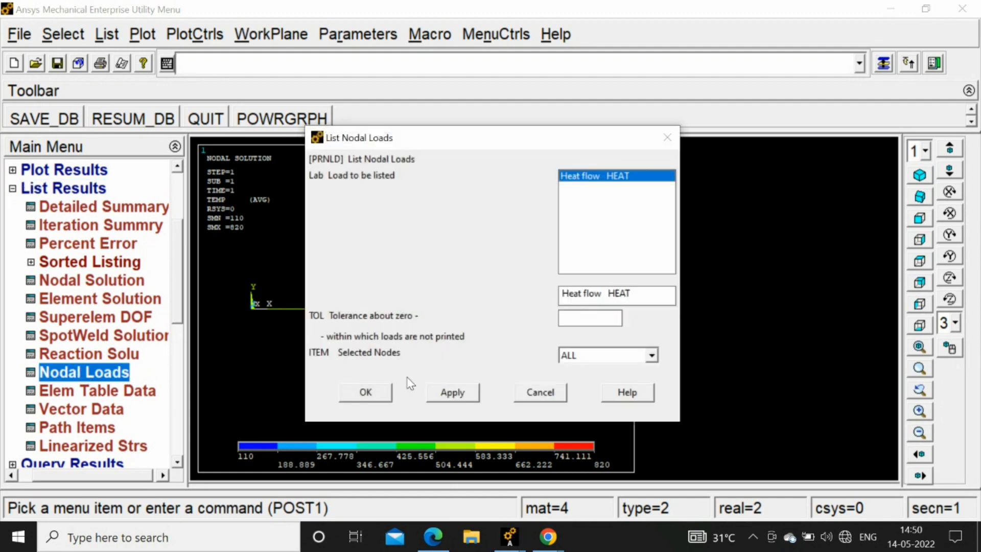
click(374, 393)
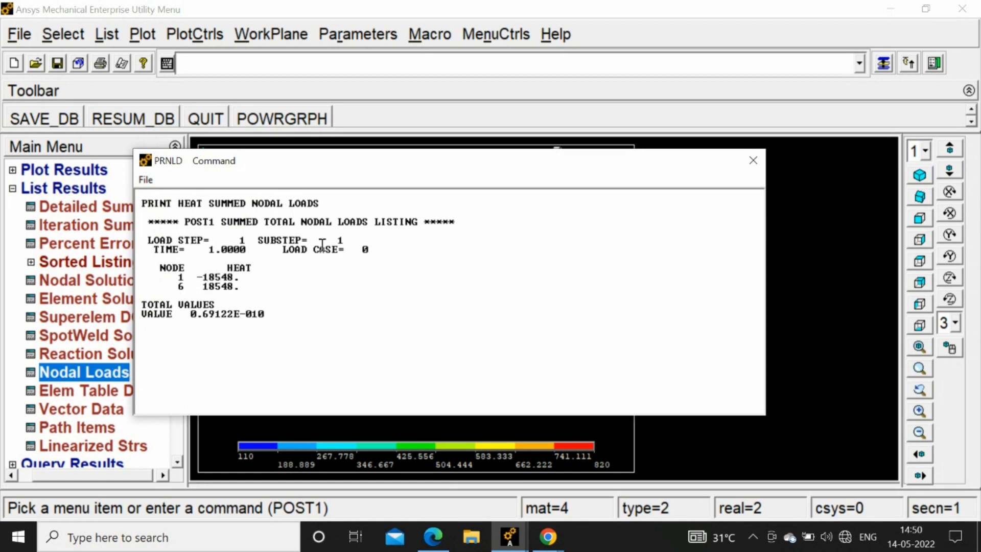
click(752, 160)
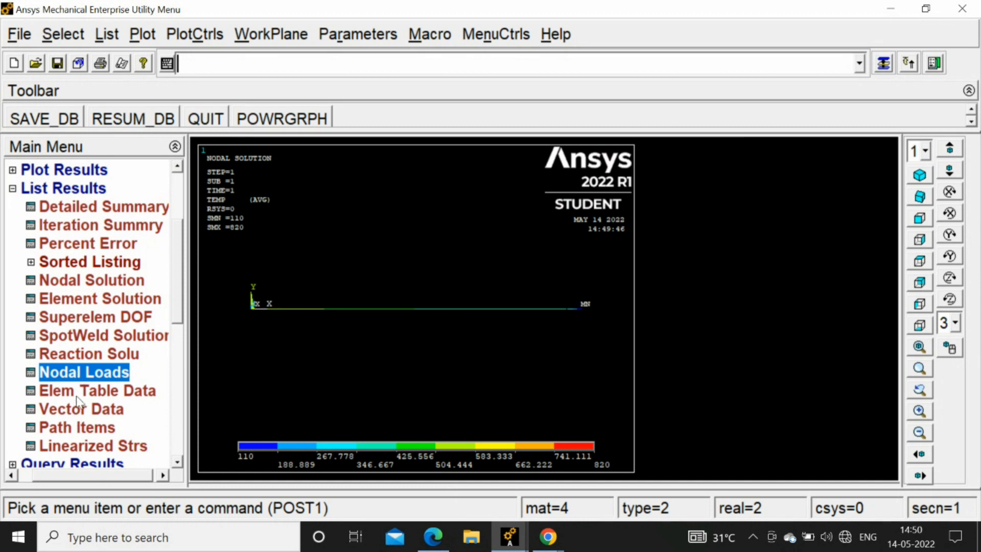
Step: List the DOF solution's nodal temperature for every node, review it, and close the listing
click(43, 280)
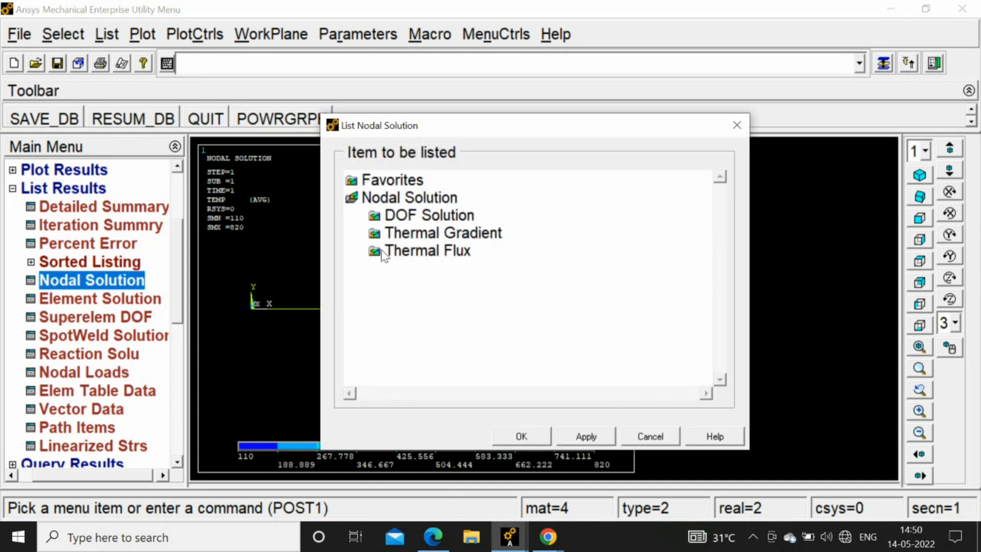
click(404, 213)
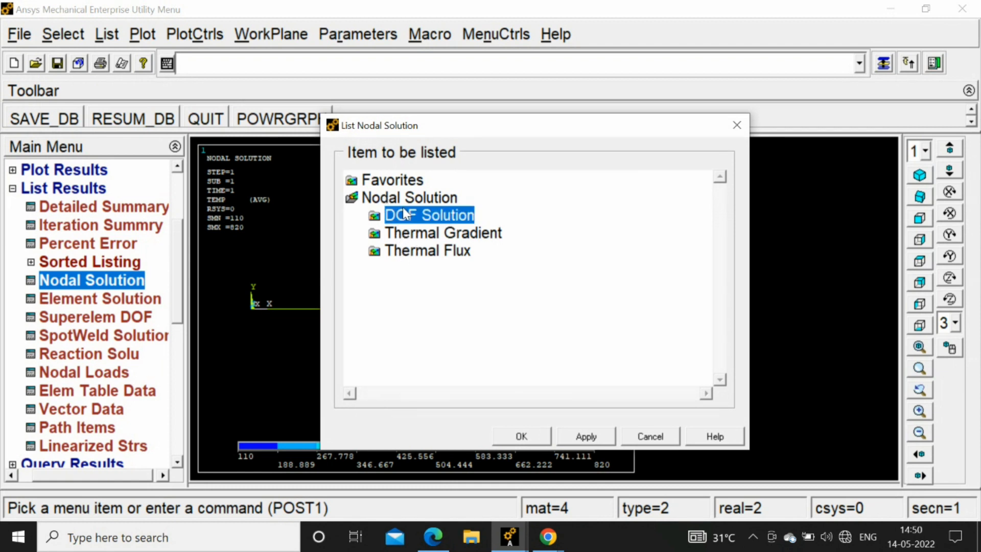
click(400, 251)
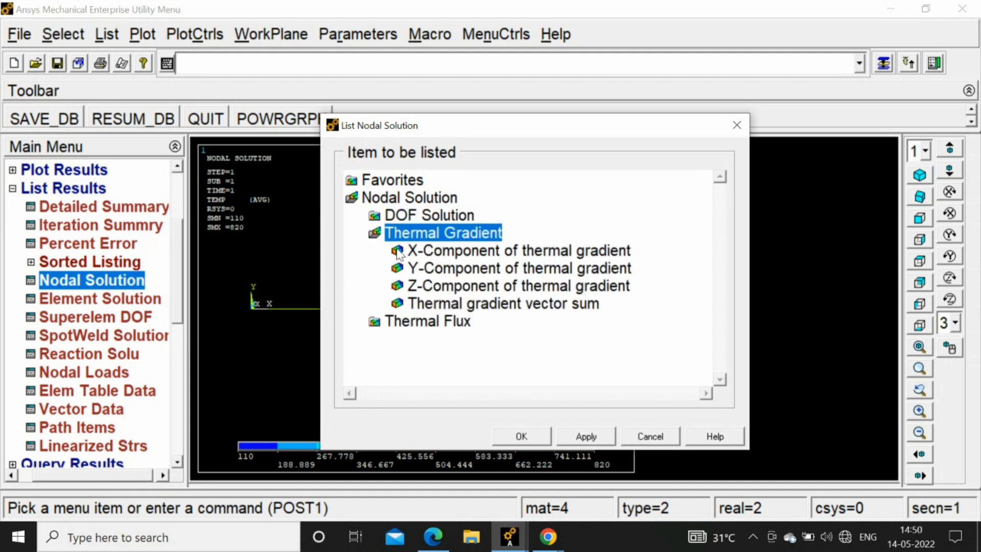
click(528, 431)
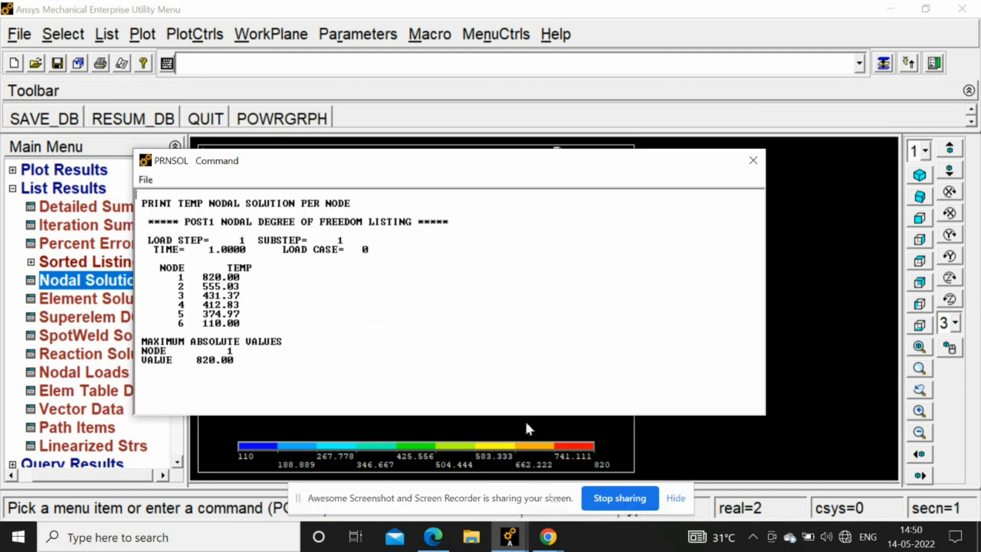
click(752, 160)
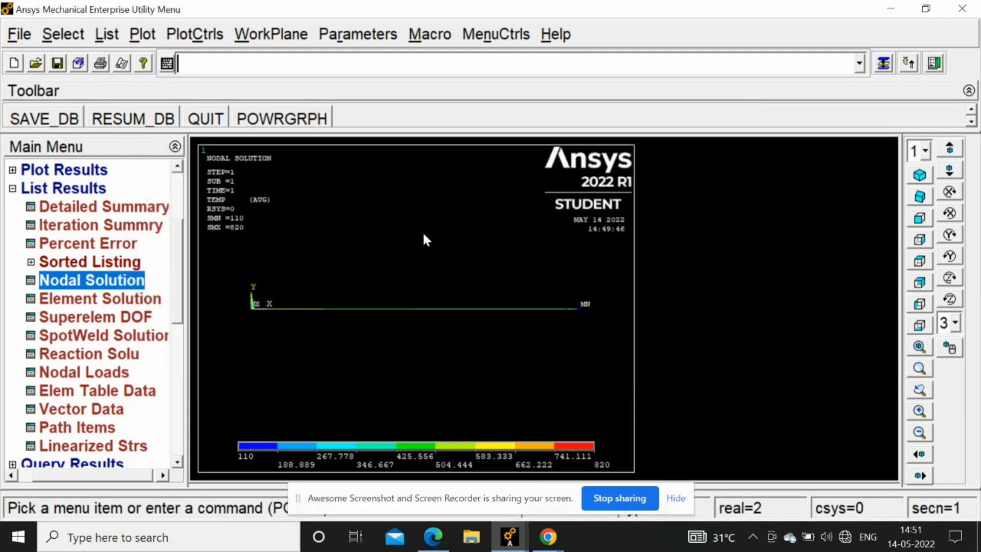
Step: Reopen the nodal temperature listing for another review, close it, and leave the result listing commands
click(109, 285)
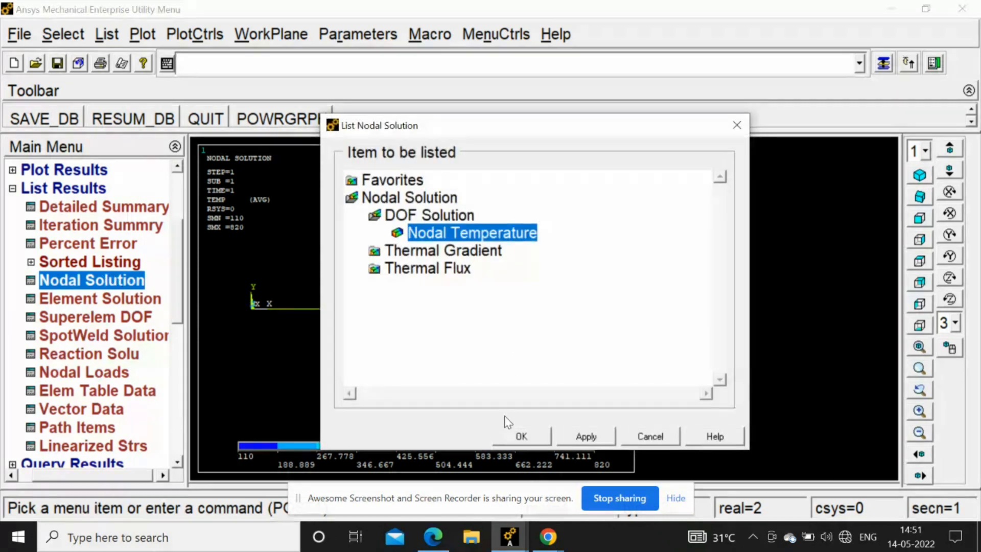
click(519, 436)
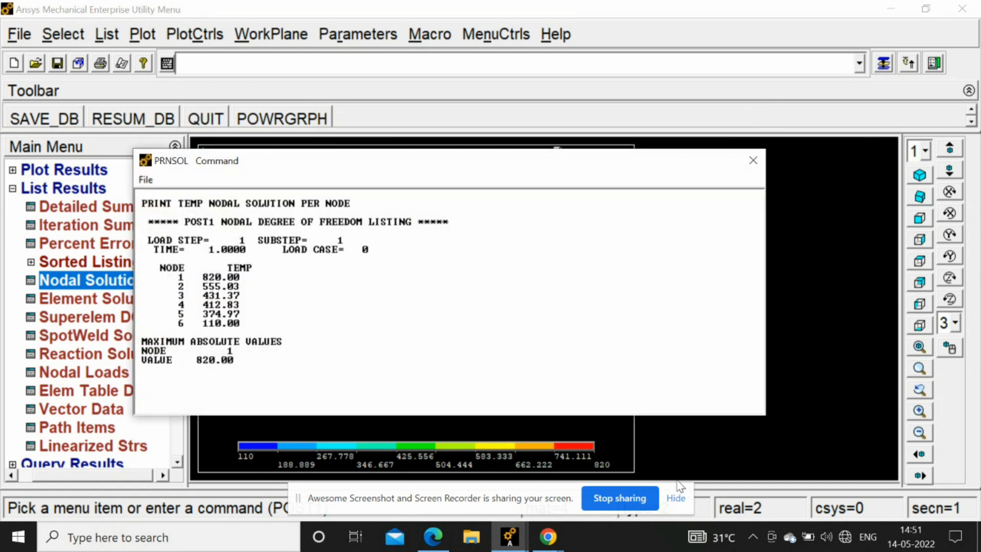
click(676, 496)
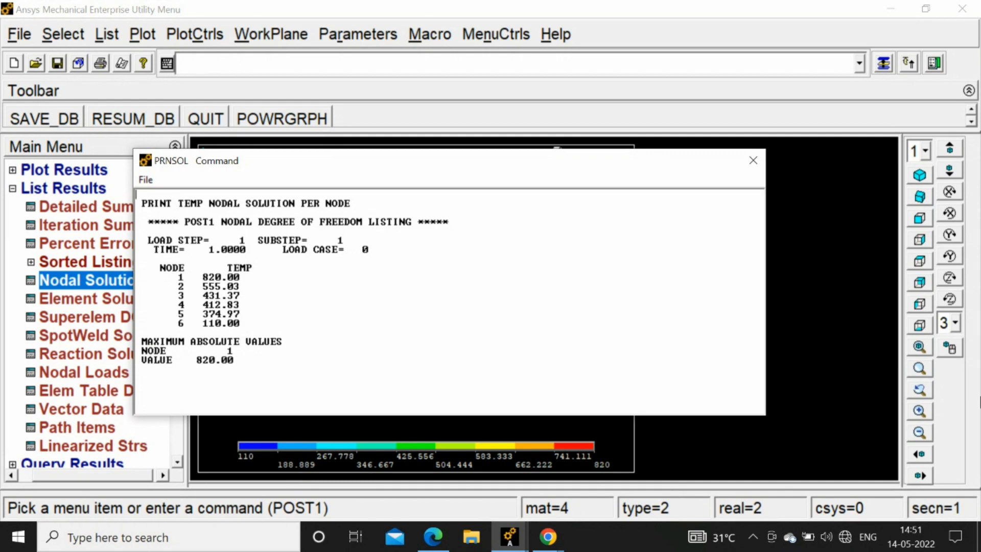
click(753, 161)
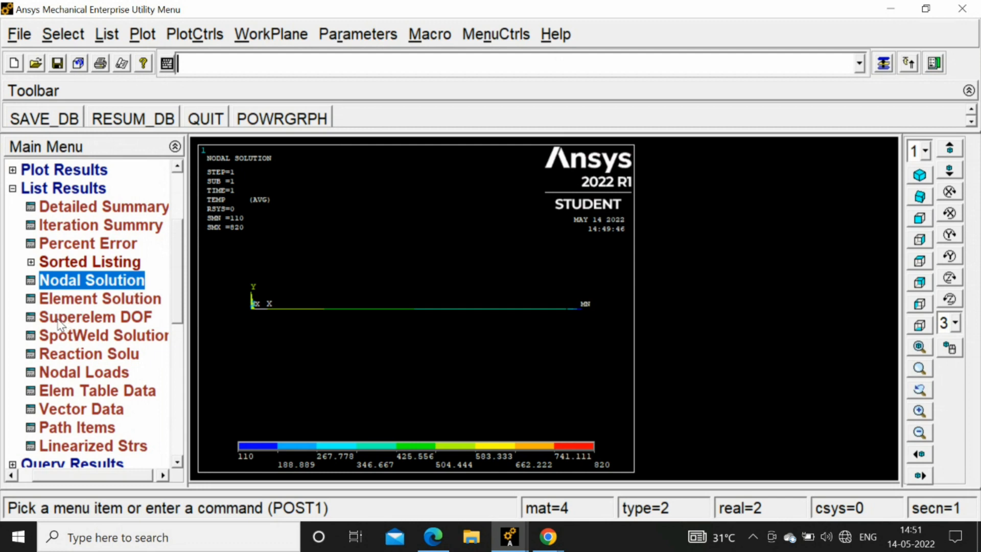
click(13, 189)
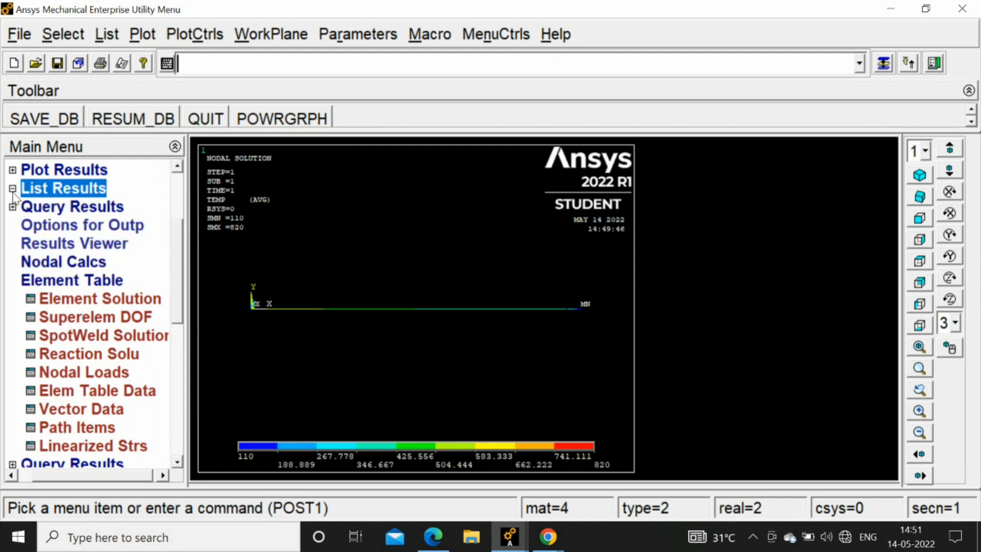